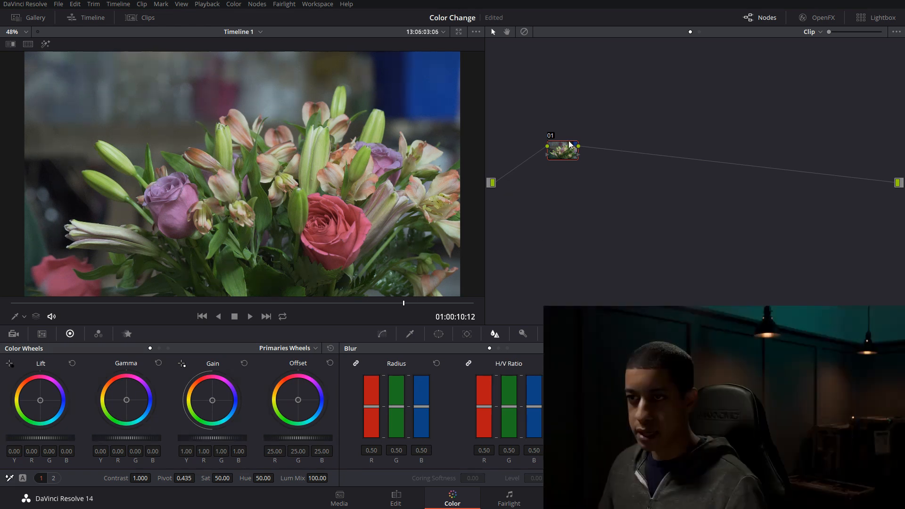
# Correct node 01 with lift -0.02, gamma 0.01 and gain 1.27, and add a serial node with saturation 76.38
pyautogui.moveTo(570, 147); pyautogui.dragTo(558, 148)
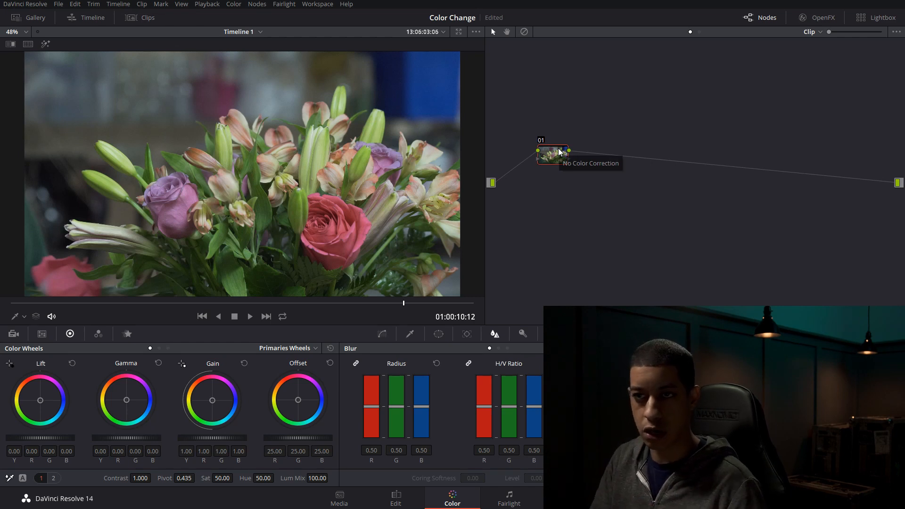
pyautogui.hotkey('ctrl', 'z')
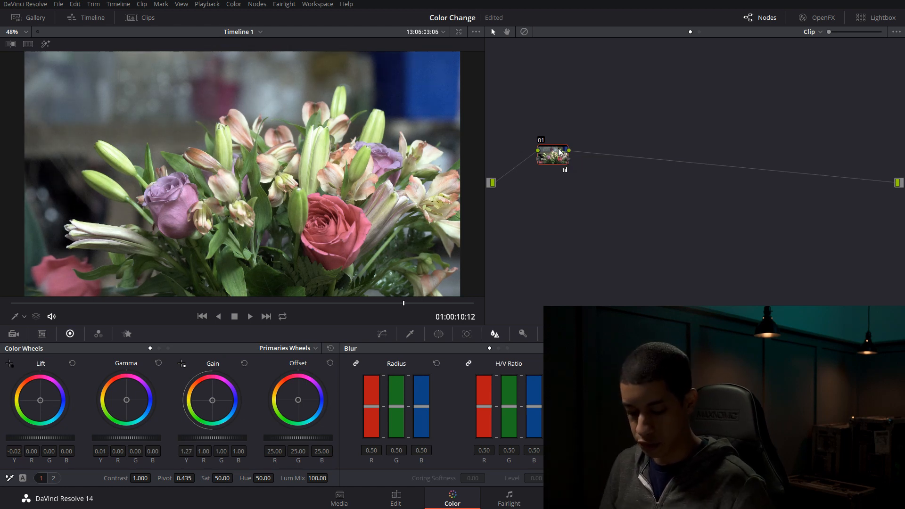
pyautogui.hotkey('alt', 's')
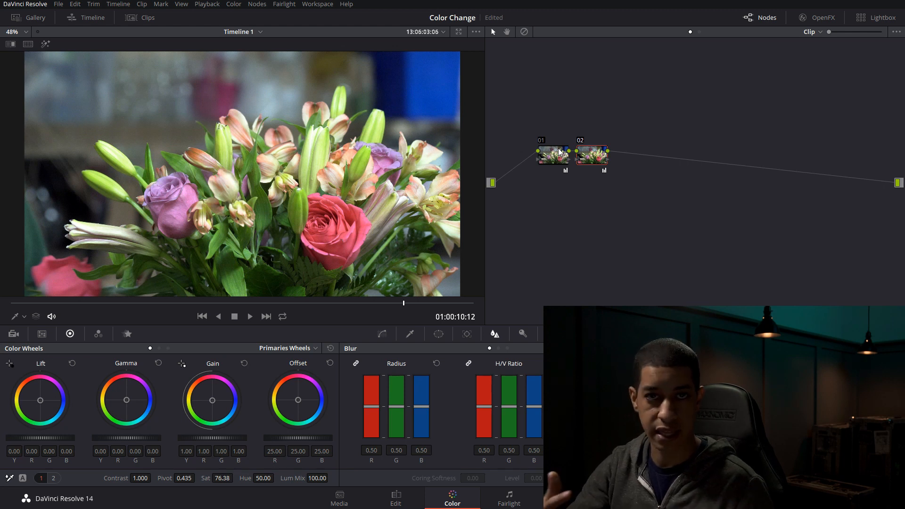
# Add a third serial node and raise the red point of its Hue Vs Hue curve to turn the red rose magenta
pyautogui.hotkey('alt', 's')
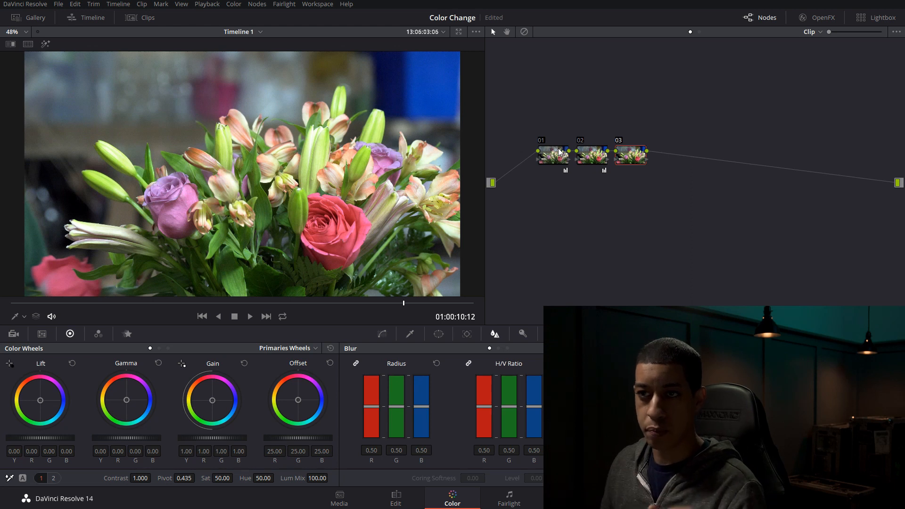
pyautogui.click(382, 334)
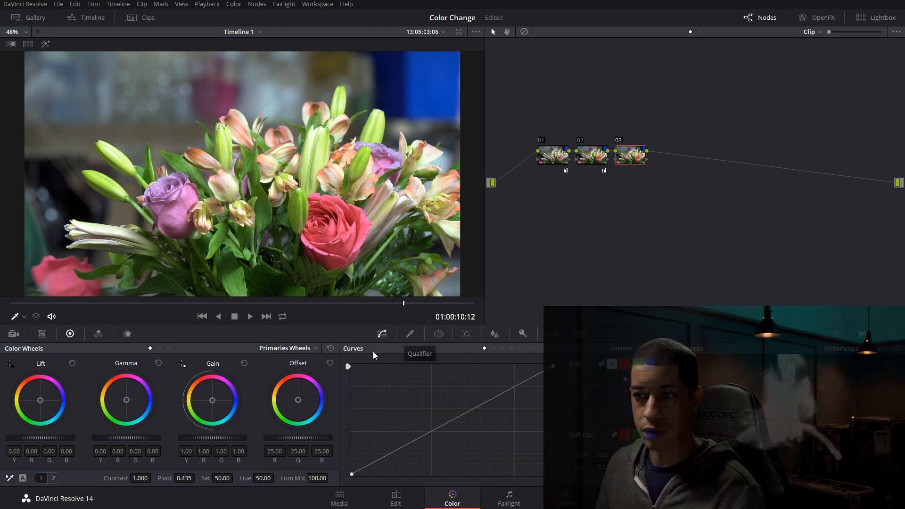
pyautogui.click(636, 351)
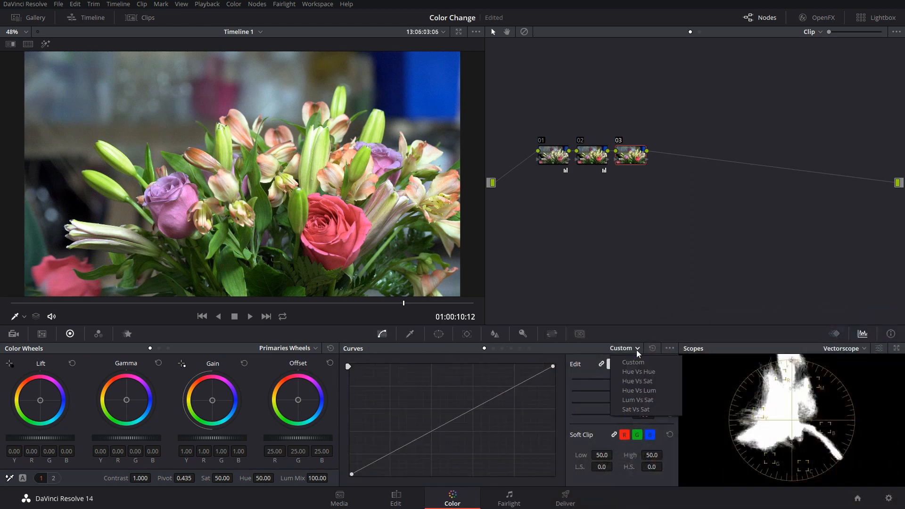
pyautogui.click(645, 372)
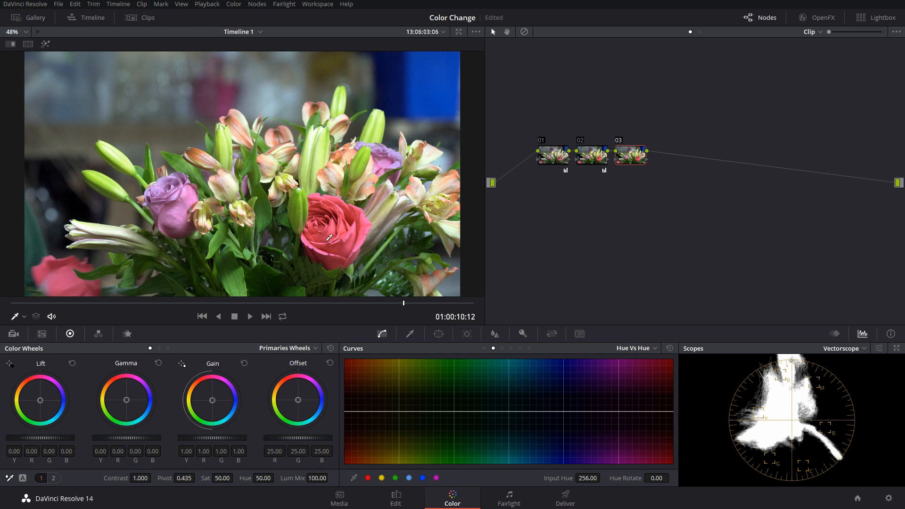
pyautogui.click(367, 478)
pyautogui.moveTo(344, 411); pyautogui.dragTo(347, 404)
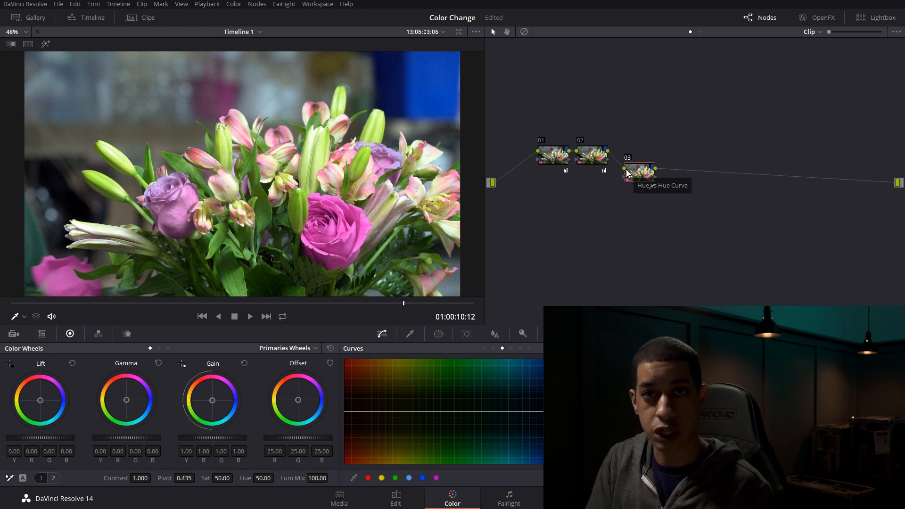
# Compare the rose's colour with node 03 disabled and enabled
pyautogui.click(598, 157)
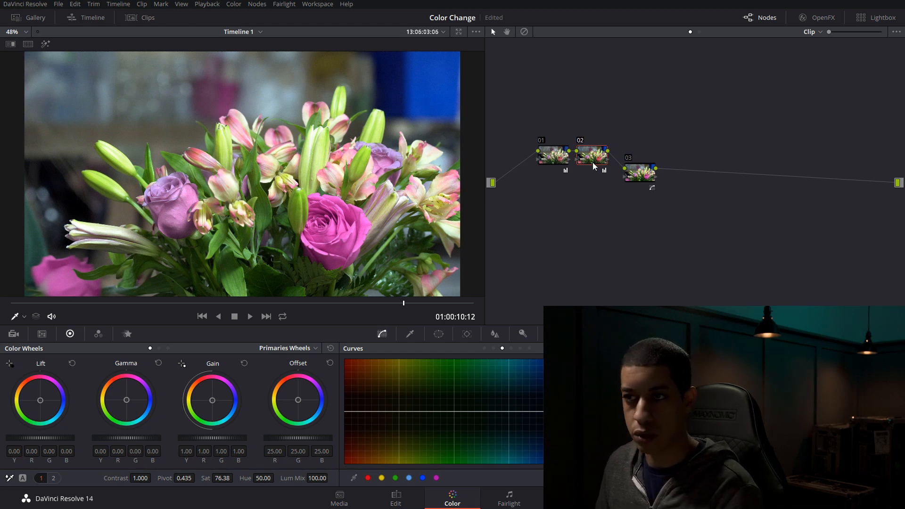
pyautogui.click(645, 176)
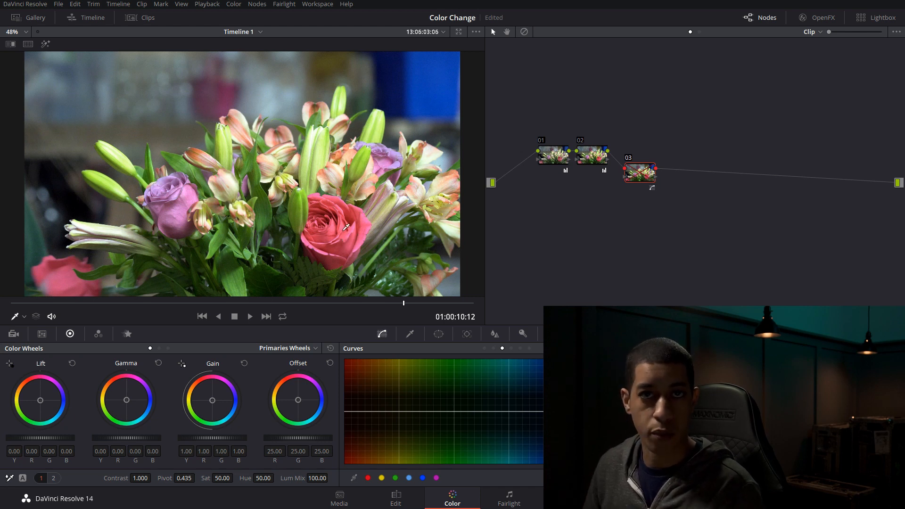
pyautogui.hotkey('ctrl', 'd')
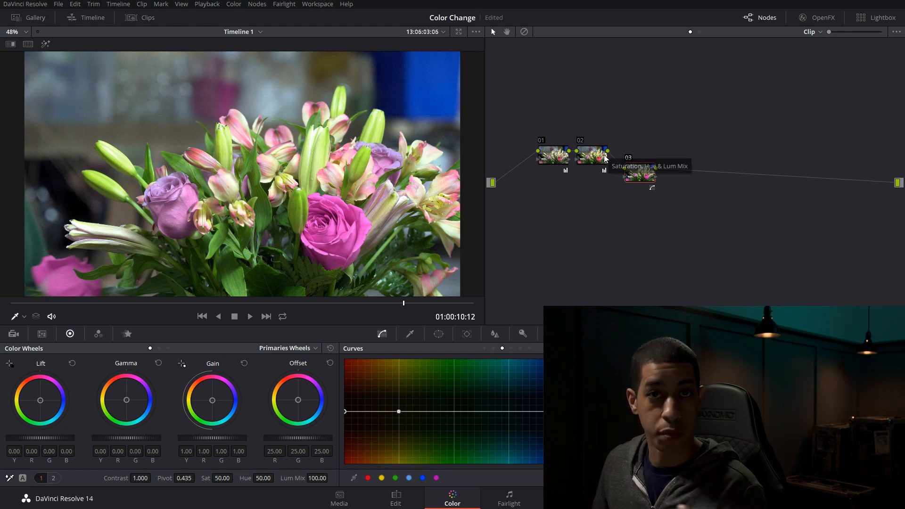
# Lower the red point to saturation 0.77 on node 03's Hue Vs Sat curve and to lum gain 0.85 on its Hue Vs Lum curve
pyautogui.moveTo(345, 411); pyautogui.dragTo(344, 421)
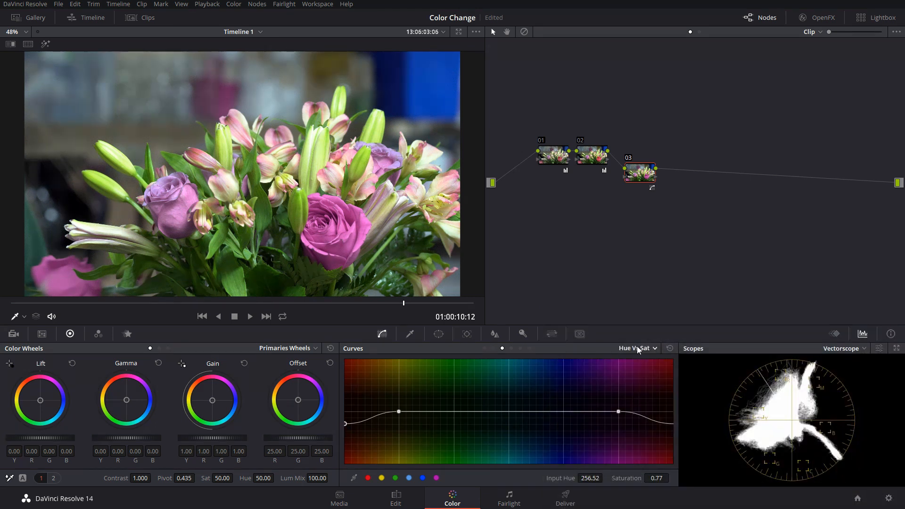
pyautogui.click(637, 348)
pyautogui.click(648, 390)
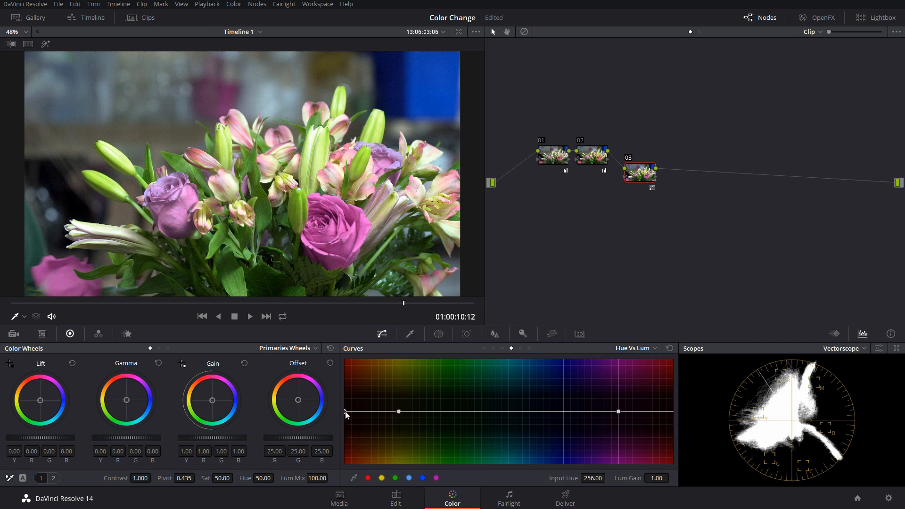
pyautogui.moveTo(345, 411); pyautogui.dragTo(343, 416)
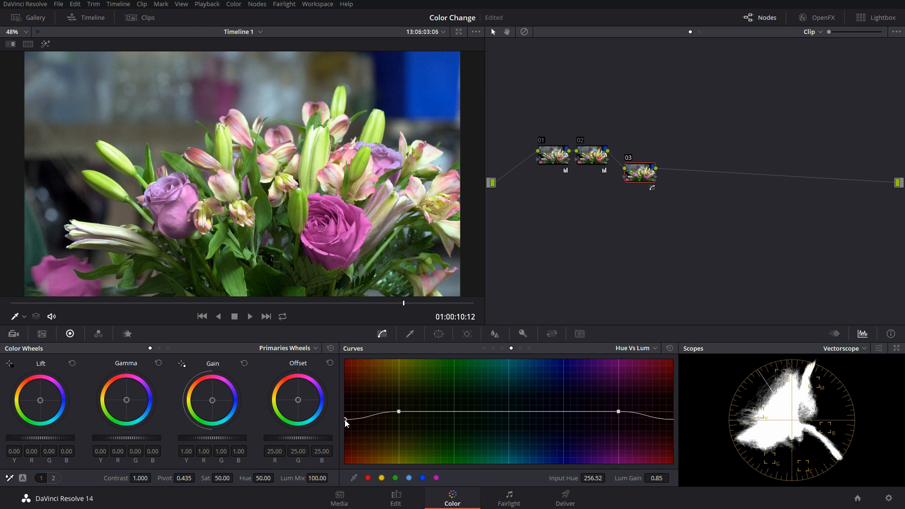
# Review the recoloured rose by playing the clip in a loop at full screen, and return to the normal view
pyautogui.hotkey('ctrl', 's')
pyautogui.hotkey('ctrl', '/')
pyautogui.hotkey('ctrl', 'f')
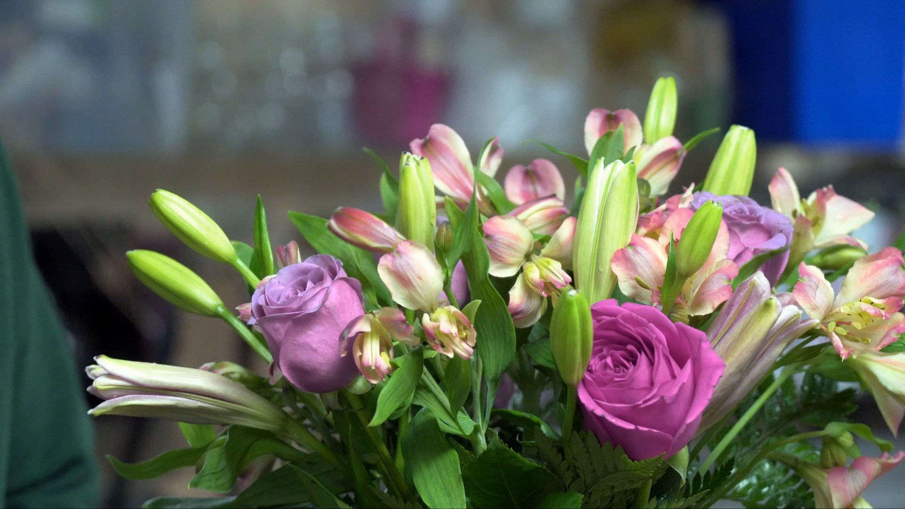
pyautogui.hotkey('ctrl', 'f')
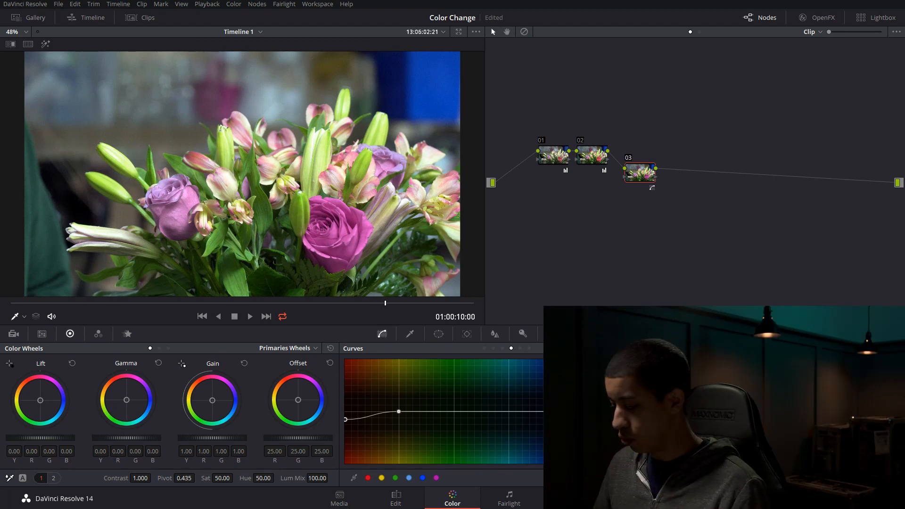
# On the next clip, set node 01 to lift -0.02, gamma 0.01 and gain 1.15, and add two serial nodes, the first with saturation 78.03
pyautogui.press('Down')
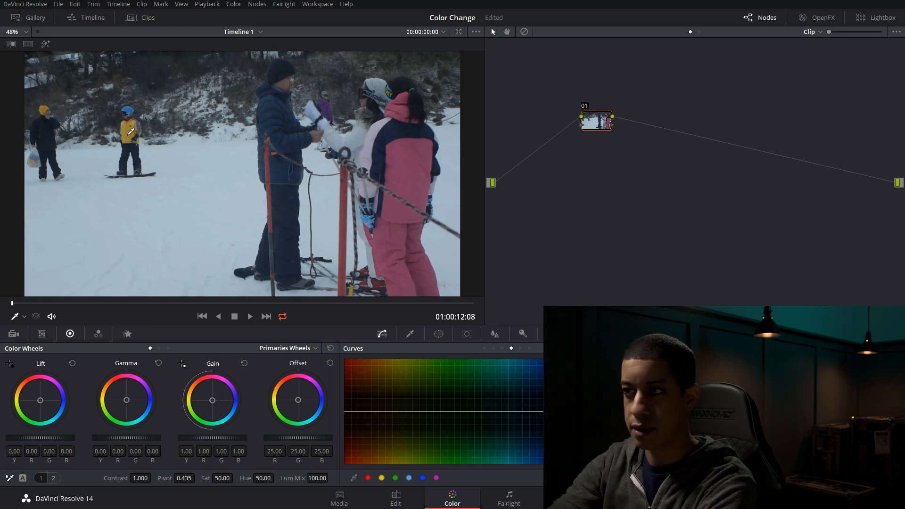
pyautogui.hotkey('alt', 'shift', 'c')
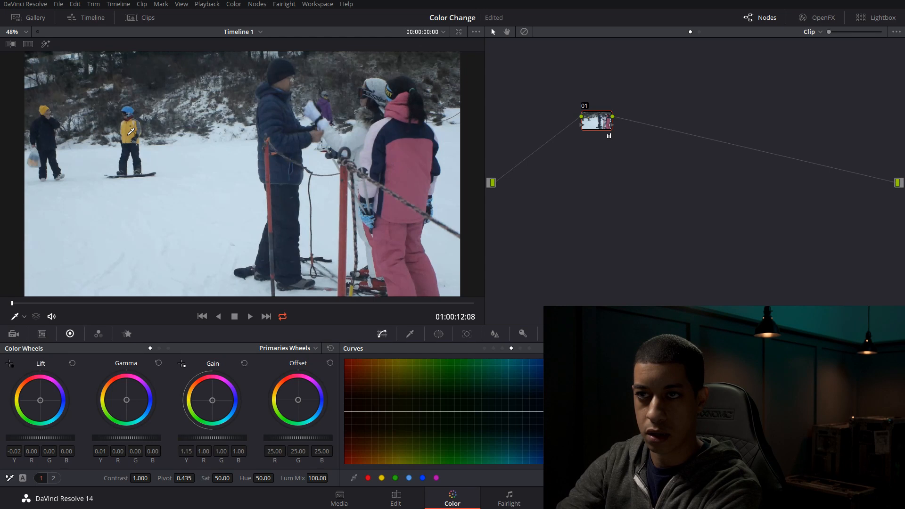
pyautogui.hotkey('alt', 's')
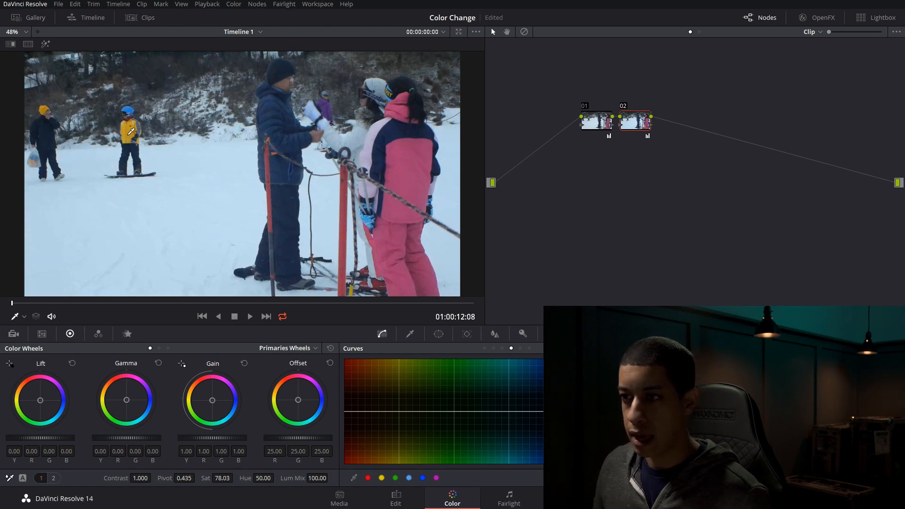
pyautogui.hotkey('alt', 's')
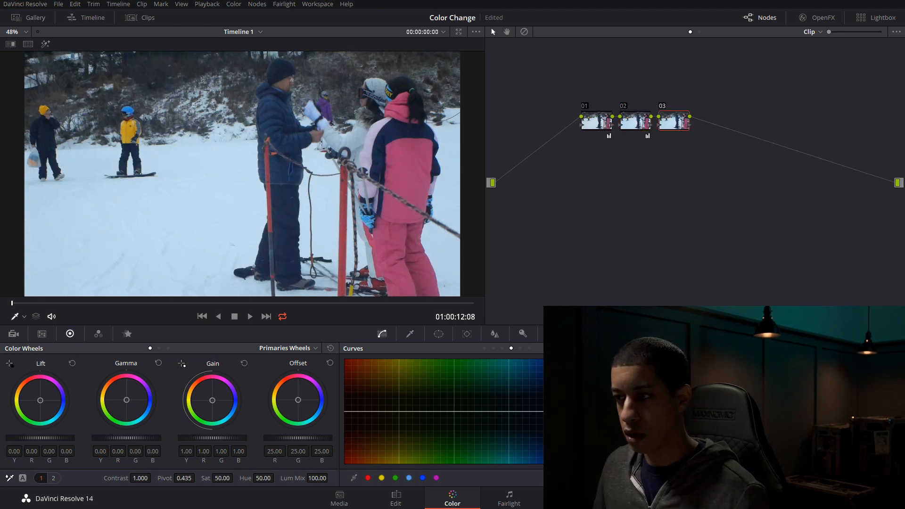
pyautogui.scroll(5, 355, 199)
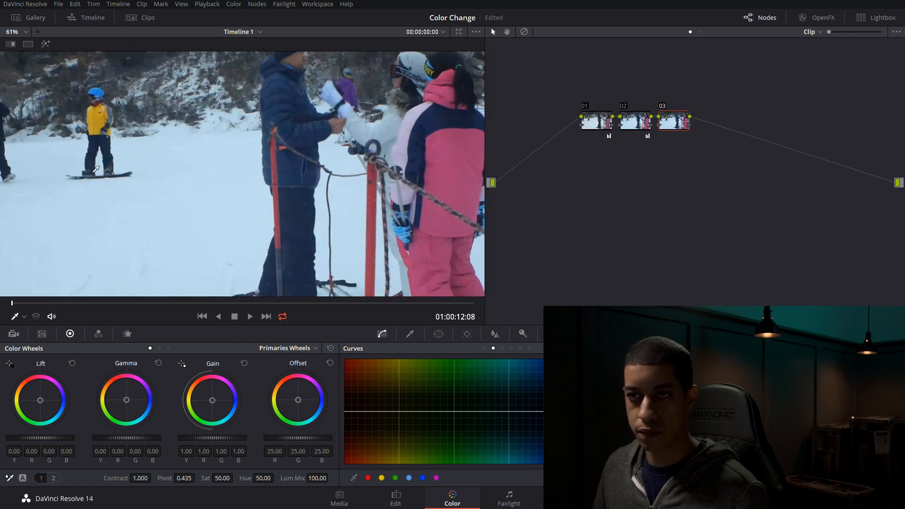
pyautogui.click(354, 150)
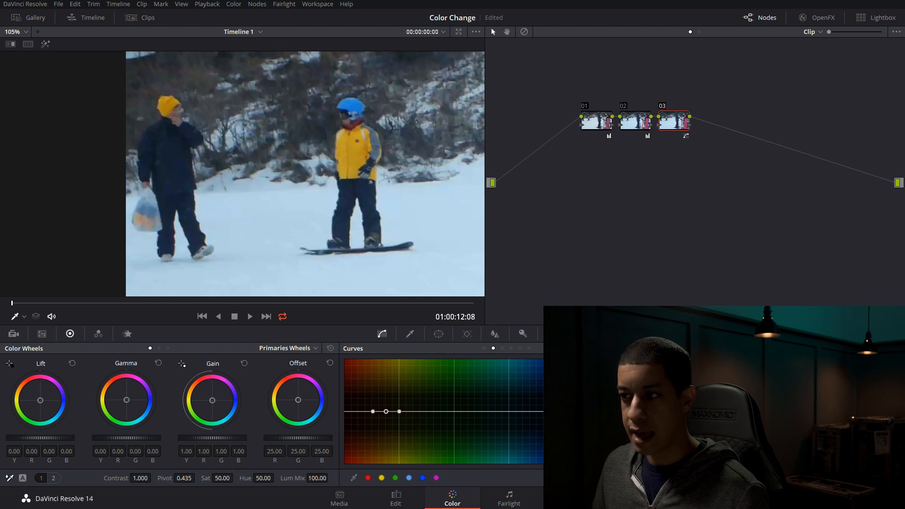
pyautogui.click(360, 153)
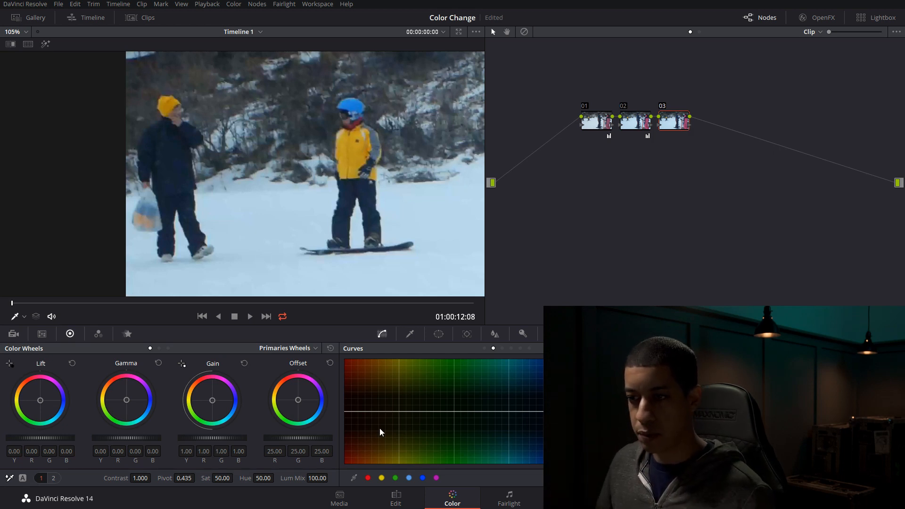
pyautogui.moveTo(399, 414); pyautogui.dragTo(400, 413)
# Sample the snowboarder's yellow jacket for node 03's Hue Vs Hue curve and raise the middle point to shift the yellow to orange
pyautogui.scroll(-5, 349, 215)
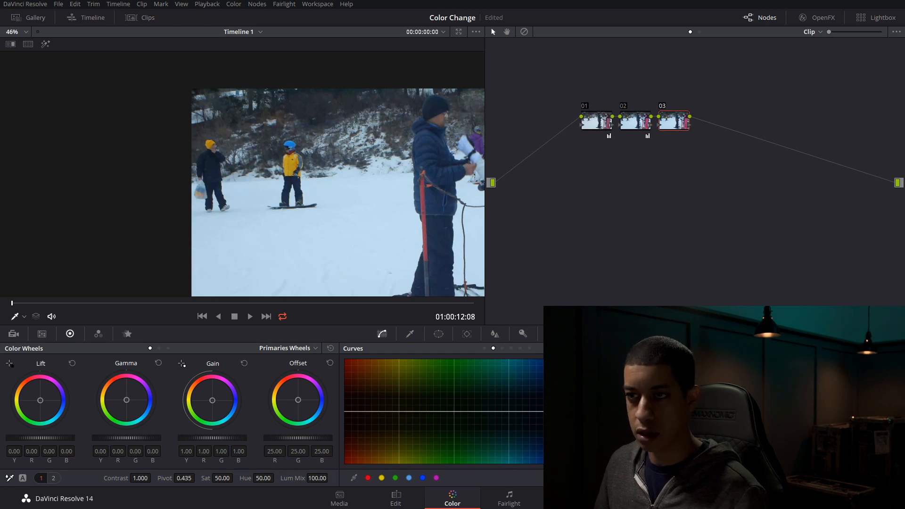
pyautogui.scroll(5, 297, 205)
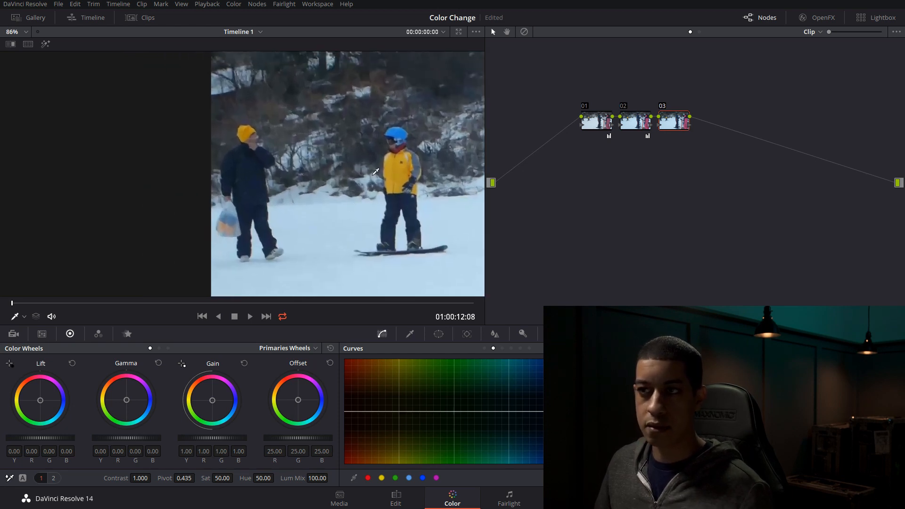
pyautogui.moveTo(373, 175); pyautogui.dragTo(320, 185)
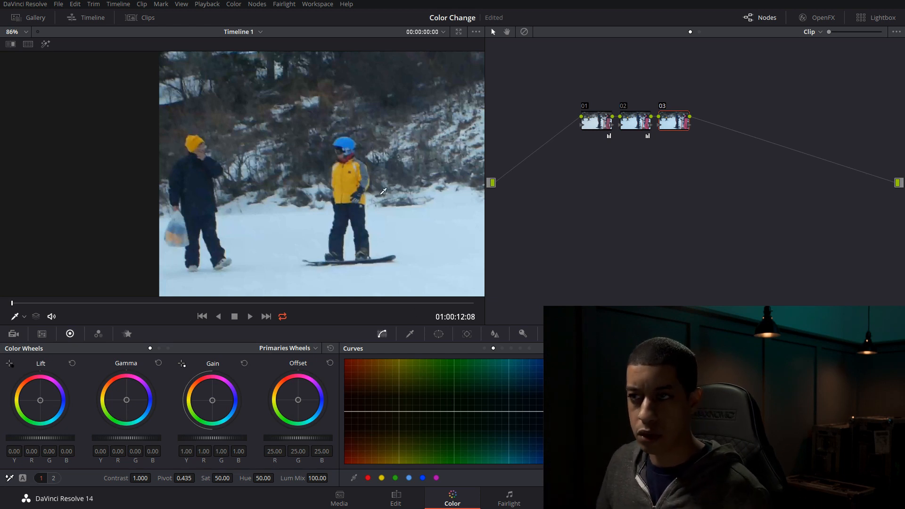
pyautogui.click(398, 412)
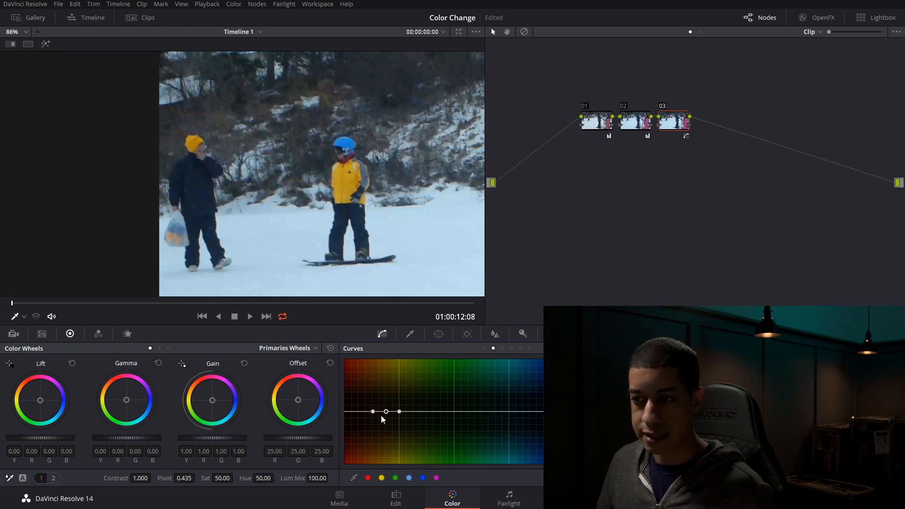
pyautogui.moveTo(386, 411); pyautogui.dragTo(386, 399)
pyautogui.scroll(-4, 343, 177)
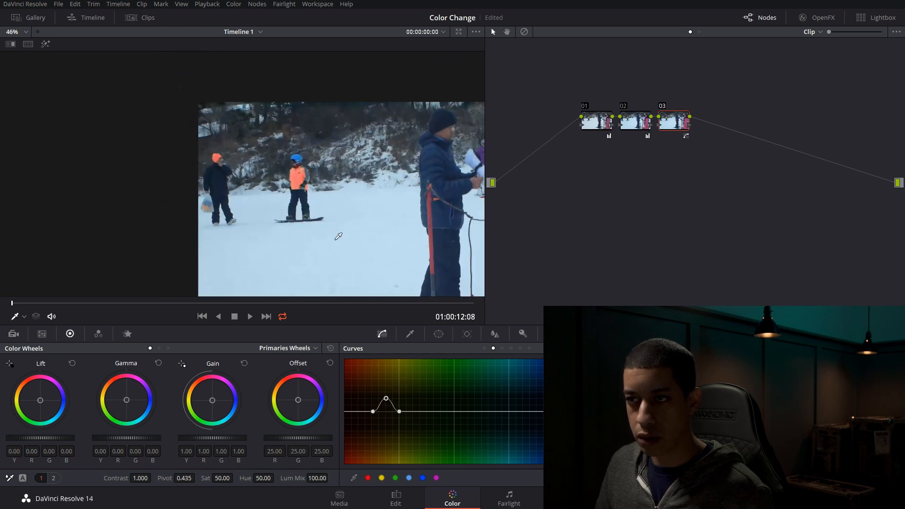
pyautogui.scroll(4, 349, 301)
# Raise the hue point further to turn the jacket pink, and widen the affected range with the lower-hue point at input hue 279.69, rotation 0.00
pyautogui.moveTo(385, 399); pyautogui.dragTo(405, 412)
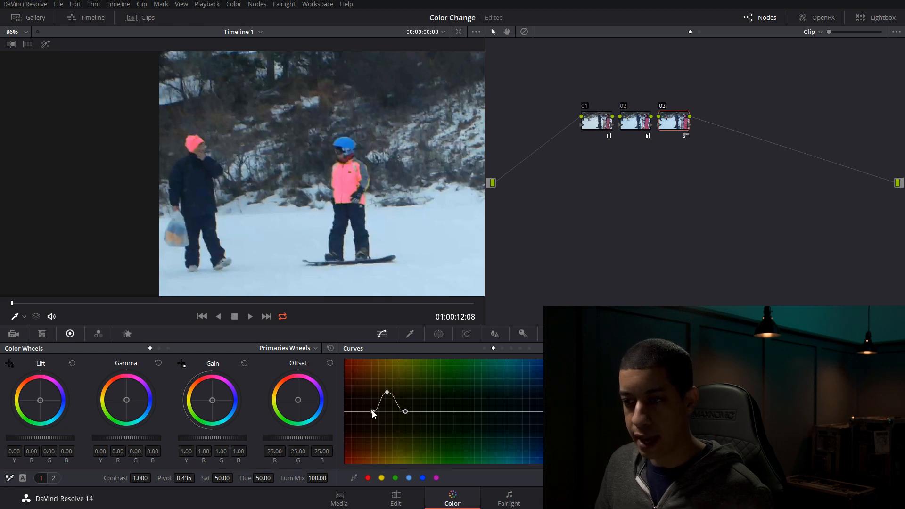
pyautogui.moveTo(372, 411); pyautogui.dragTo(371, 413)
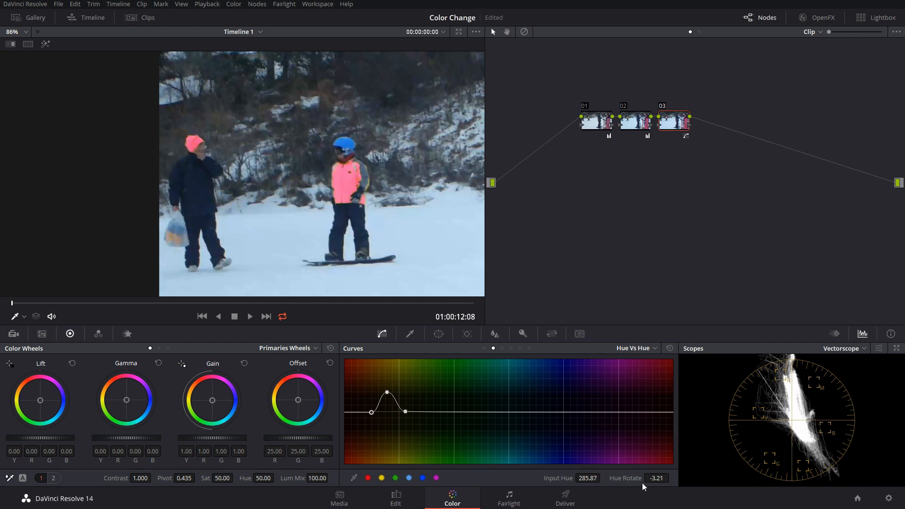
pyautogui.moveTo(372, 415); pyautogui.dragTo(366, 420)
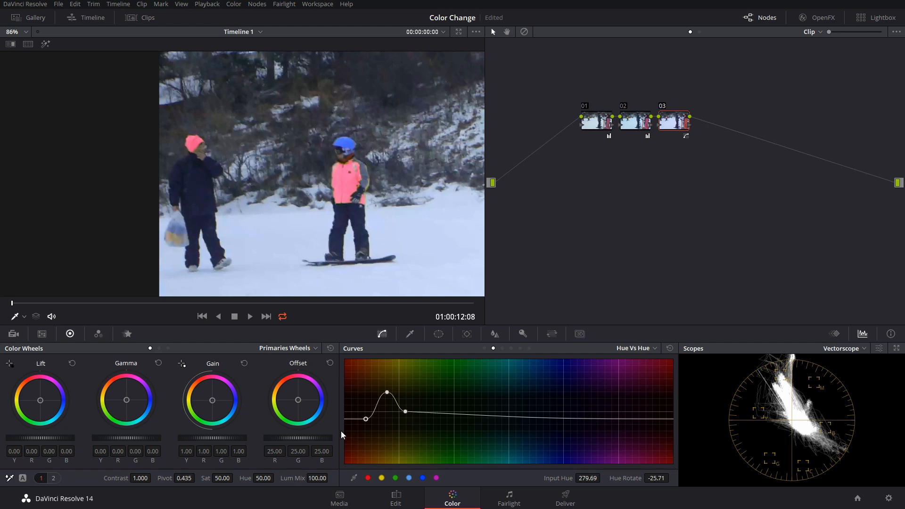
pyautogui.moveTo(366, 418); pyautogui.dragTo(366, 413)
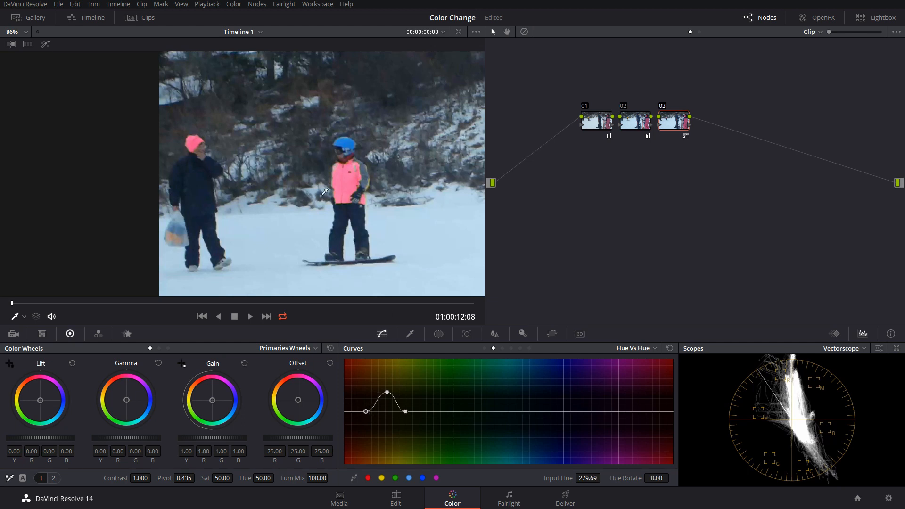
pyautogui.scroll(-4, 321, 195)
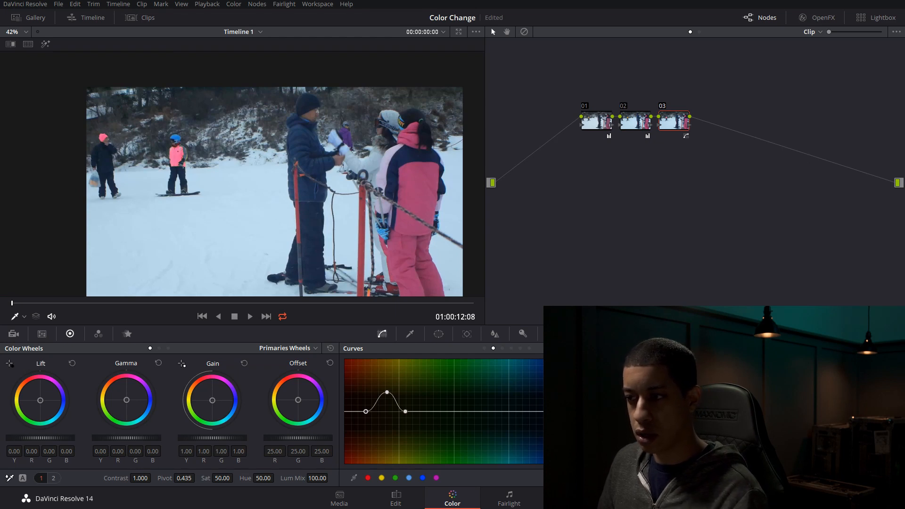
# Sample the snowboarder's jacket for the Hue Vs Lum curve, lower its middle point slightly and extend the affected range toward red
pyautogui.click(510, 348)
pyautogui.click(183, 157)
pyautogui.moveTo(389, 412); pyautogui.dragTo(386, 419)
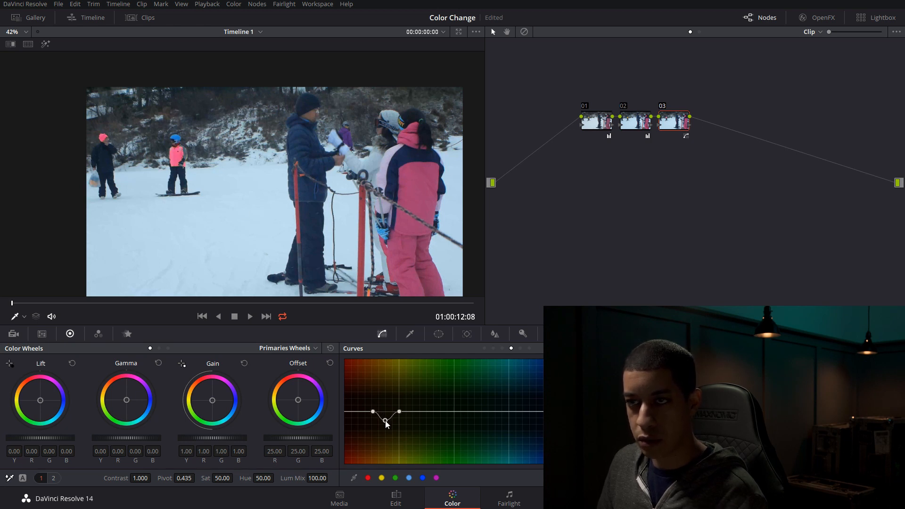
pyautogui.moveTo(372, 412); pyautogui.dragTo(361, 412)
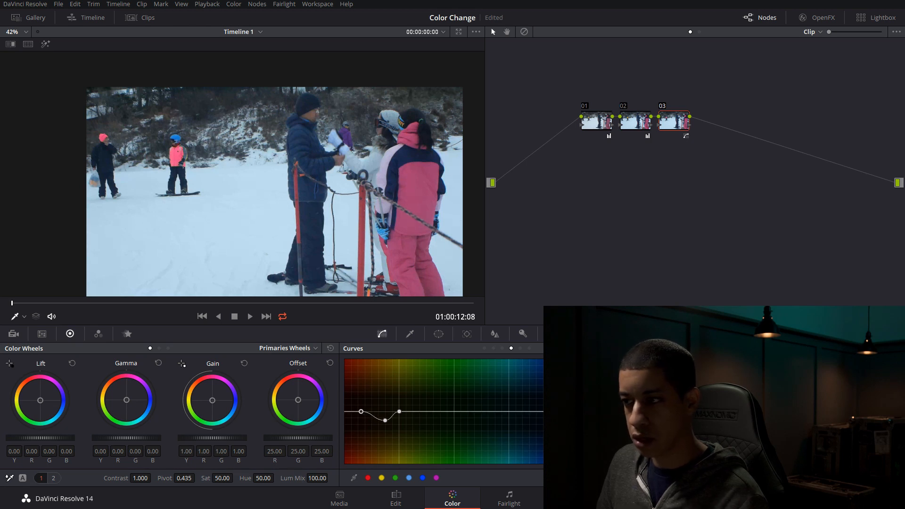
# Sample the snowboarder's jacket for node 03's Hue Vs Sat curve and lower its middle point slightly
pyautogui.click(502, 348)
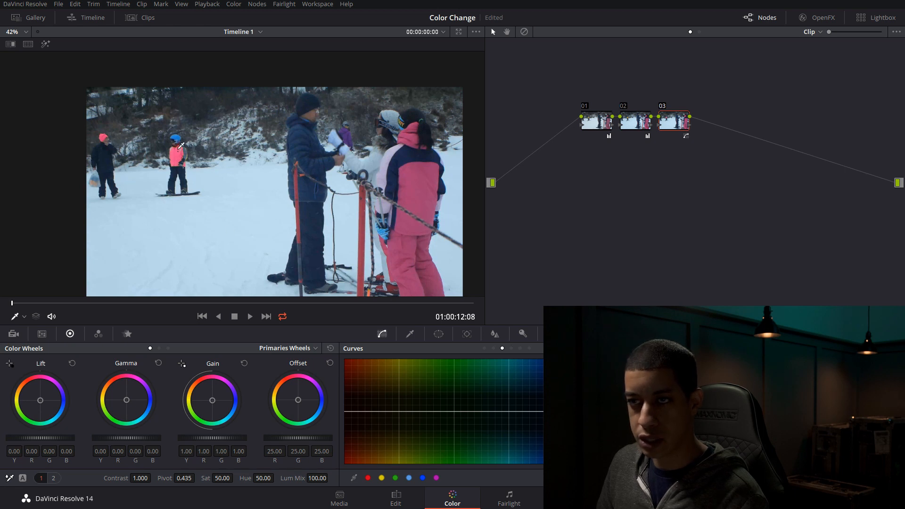
pyautogui.click(182, 157)
pyautogui.moveTo(386, 412); pyautogui.dragTo(385, 415)
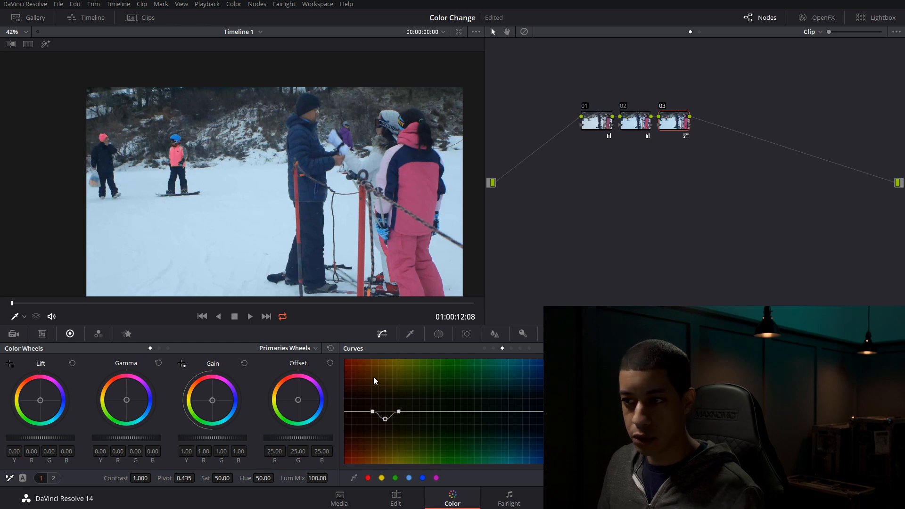
# Add a circular power window to node 03 and fit it as an oval around the snowboarder
pyautogui.click(439, 334)
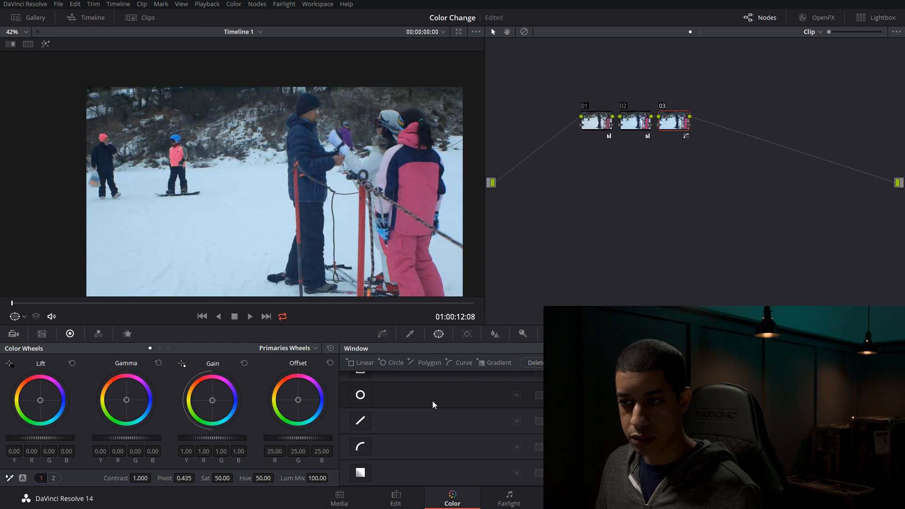
pyautogui.click(360, 395)
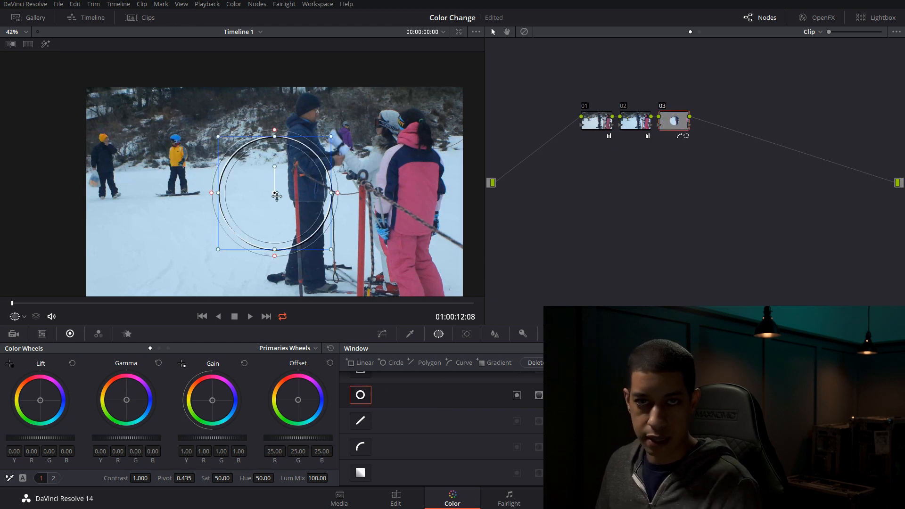
pyautogui.moveTo(274, 193); pyautogui.dragTo(272, 194)
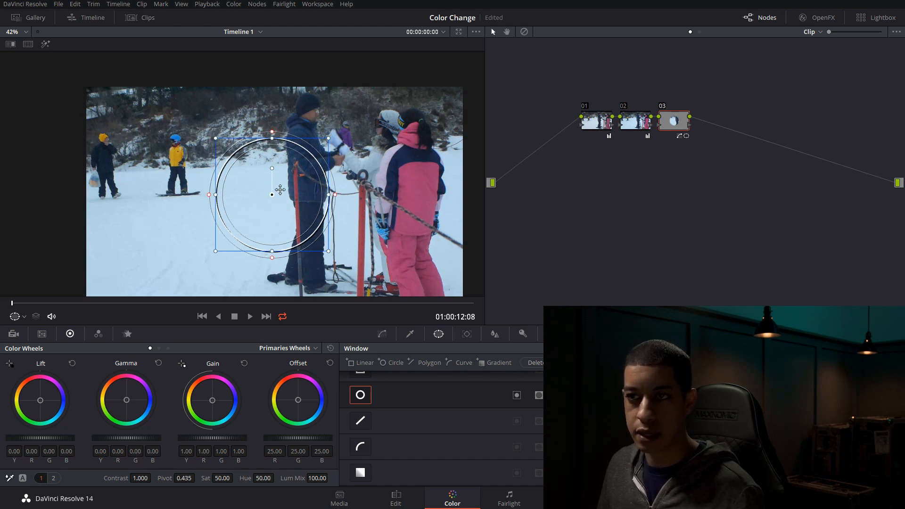
pyautogui.moveTo(273, 201); pyautogui.dragTo(175, 159)
pyautogui.moveTo(114, 162); pyautogui.dragTo(151, 167)
pyautogui.moveTo(175, 96); pyautogui.dragTo(176, 126)
pyautogui.scroll(2, 184, 174)
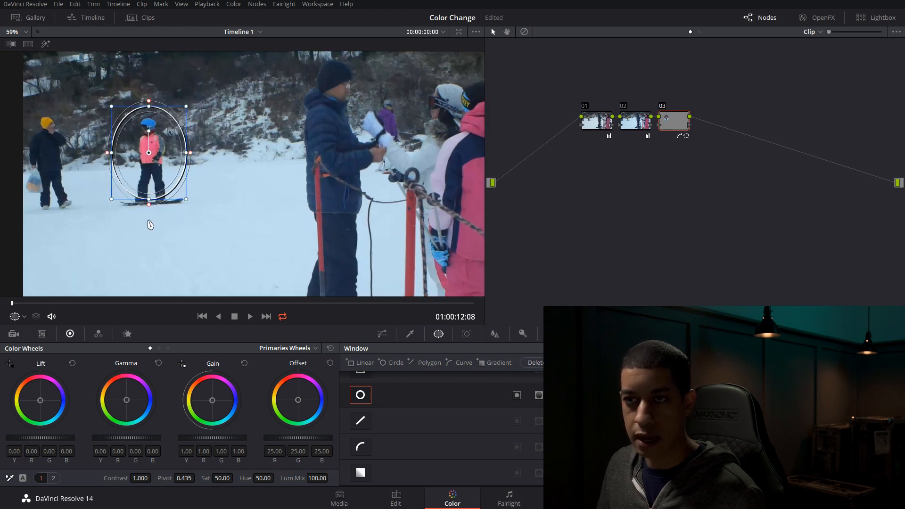
pyautogui.moveTo(149, 199); pyautogui.dragTo(149, 195)
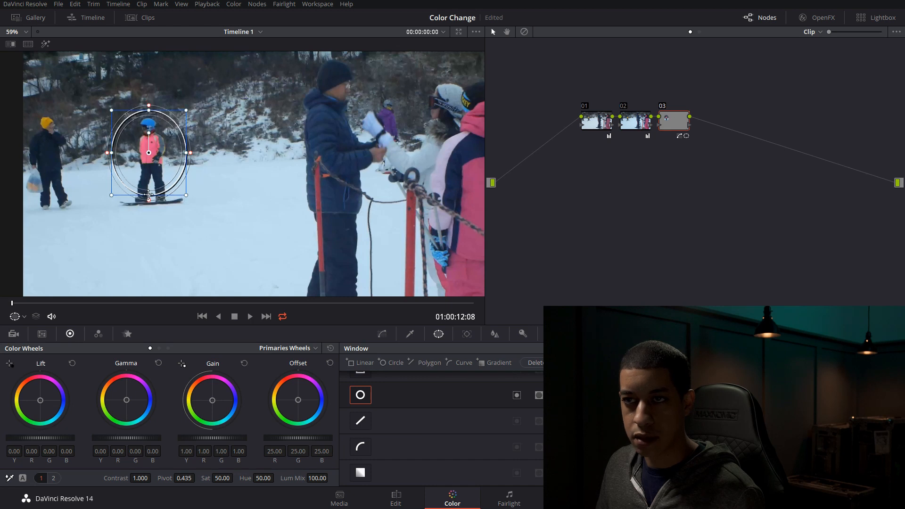
pyautogui.moveTo(151, 148); pyautogui.dragTo(151, 147)
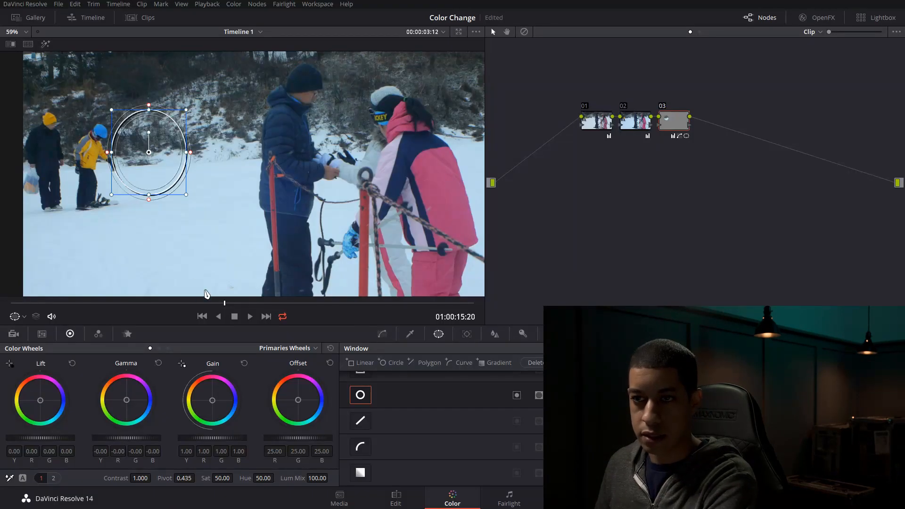
# Bypass the grade and track the window forward from the clip's first frame, stopping near the clip's end
pyautogui.moveTo(168, 304); pyautogui.dragTo(2, 309)
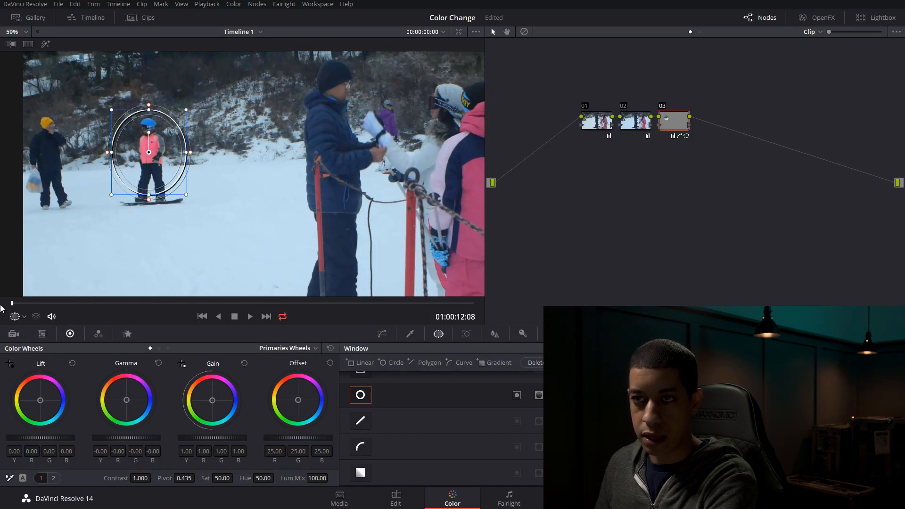
pyautogui.click(467, 334)
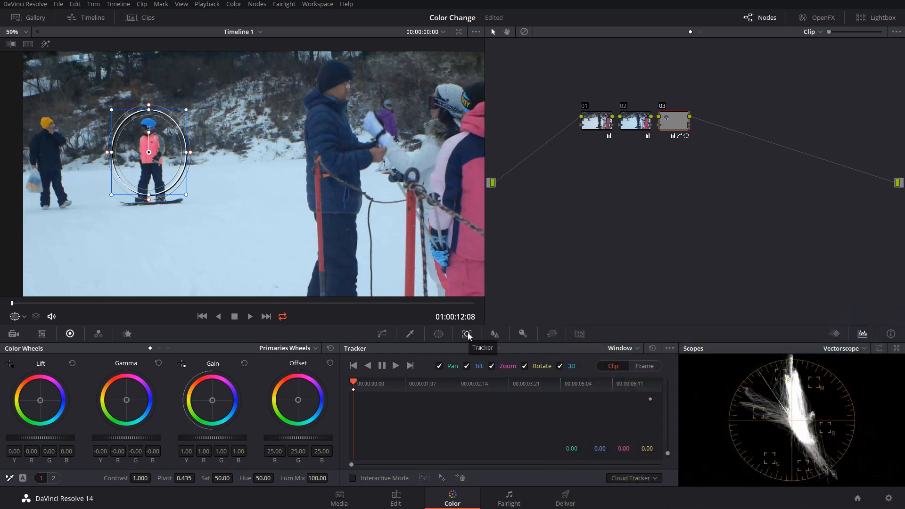
pyautogui.click(523, 32)
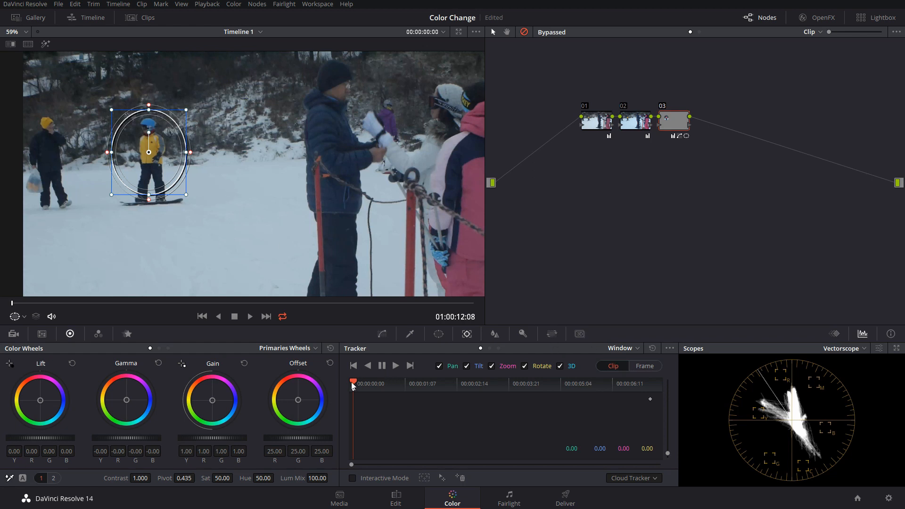
pyautogui.click(397, 367)
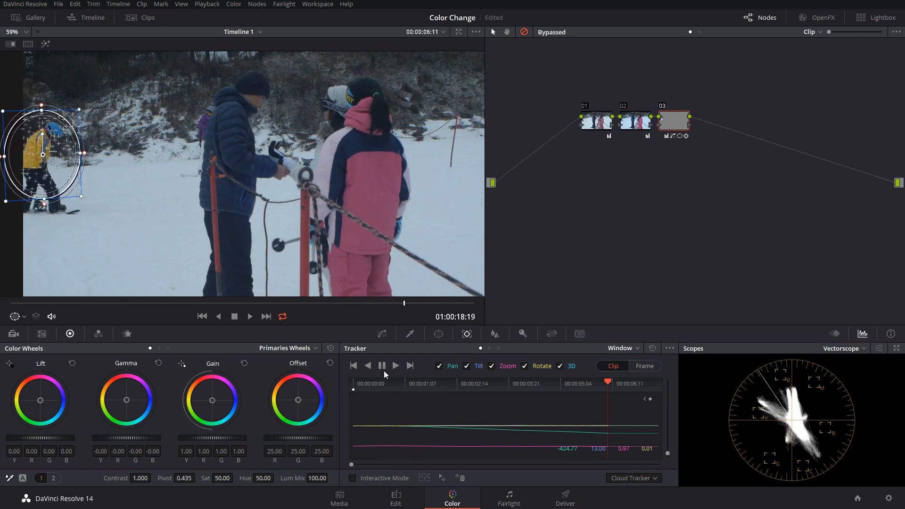
pyautogui.click(379, 366)
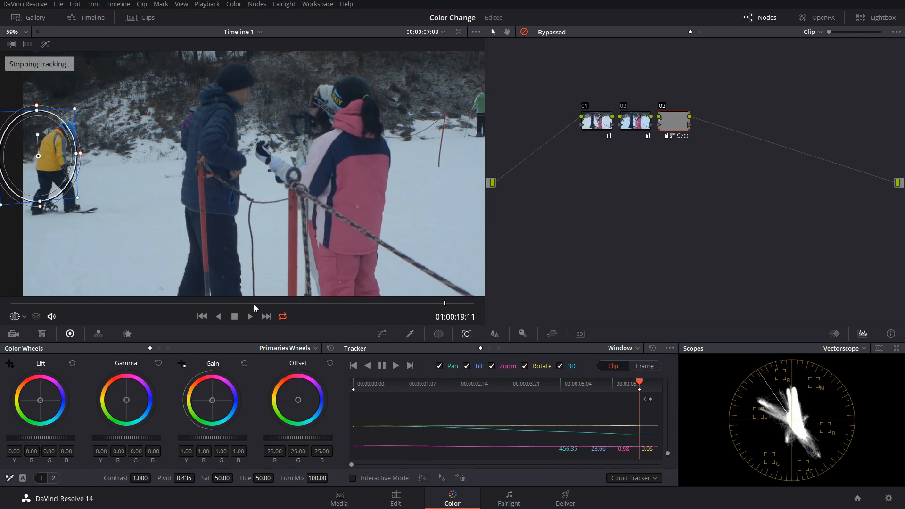
# Back on the first frame, tighten the window around the snowboarder's upper body and track it forward again
pyautogui.click(247, 305)
pyautogui.moveTo(236, 309); pyautogui.dragTo(2, 299)
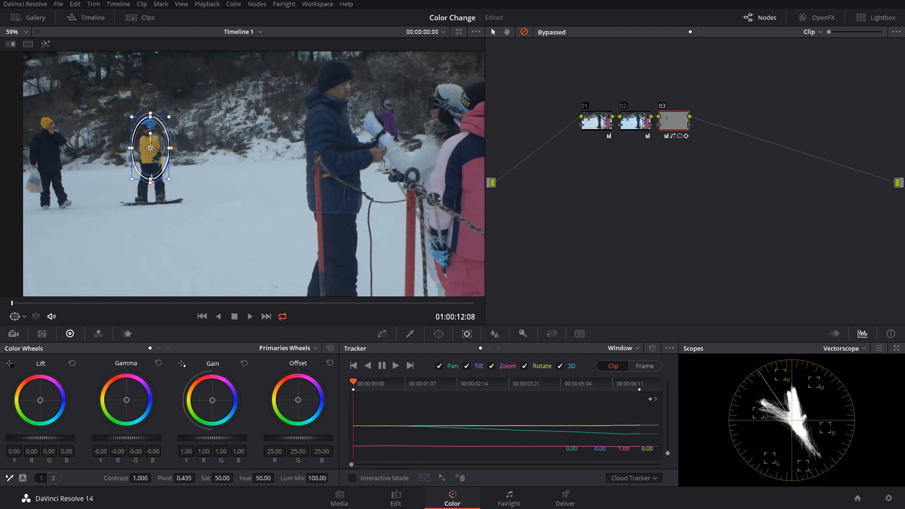
pyautogui.click(394, 367)
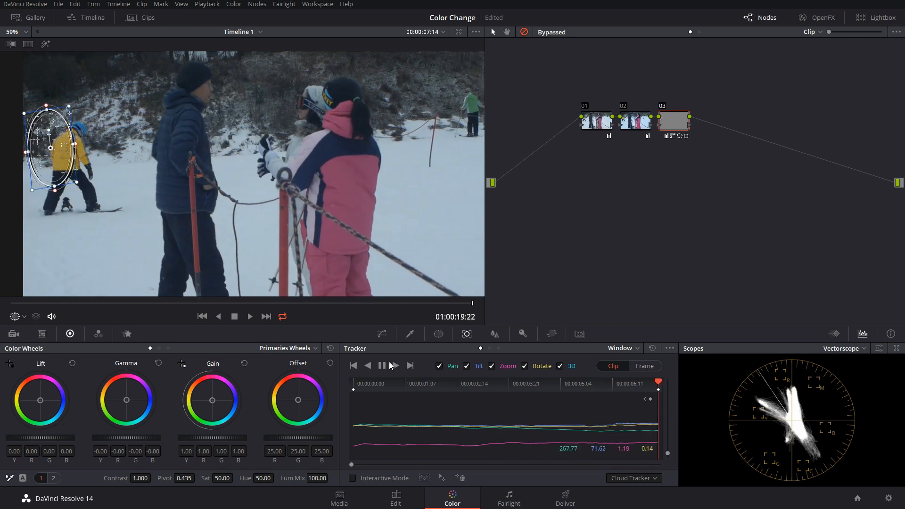
# Try moving the tracked window onto the snow in Clip mode, play the clip to check its path, and undo the move
pyautogui.moveTo(542, 386); pyautogui.dragTo(366, 387)
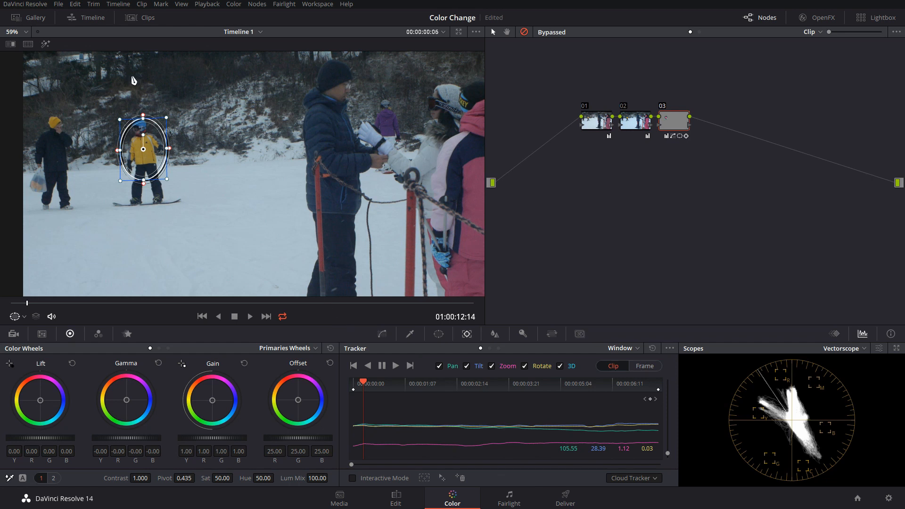
pyautogui.moveTo(142, 156); pyautogui.dragTo(268, 224)
pyautogui.press('space')
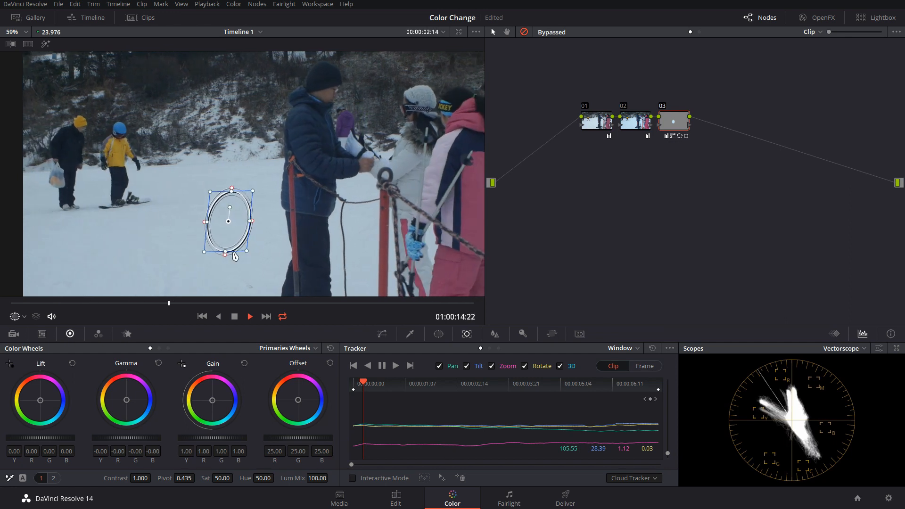
pyautogui.press('space')
pyautogui.hotkey('ctrl', 'z')
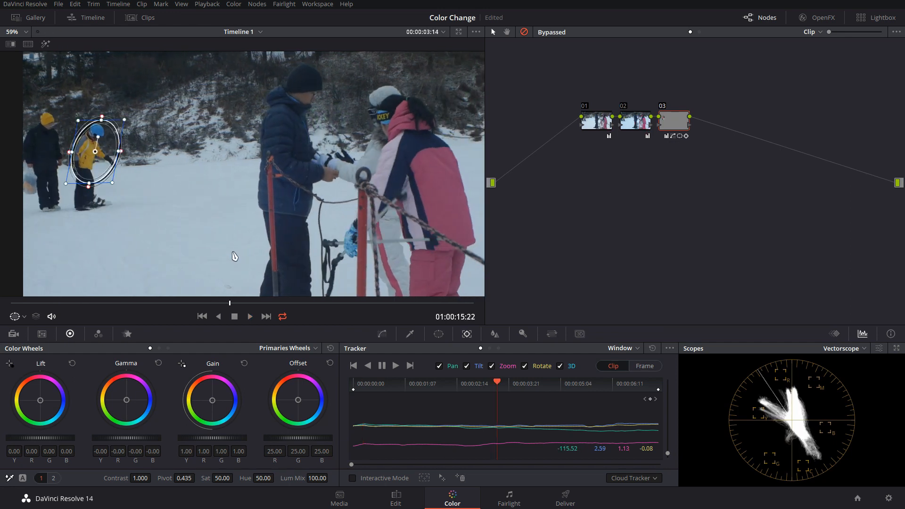
pyautogui.click(366, 385)
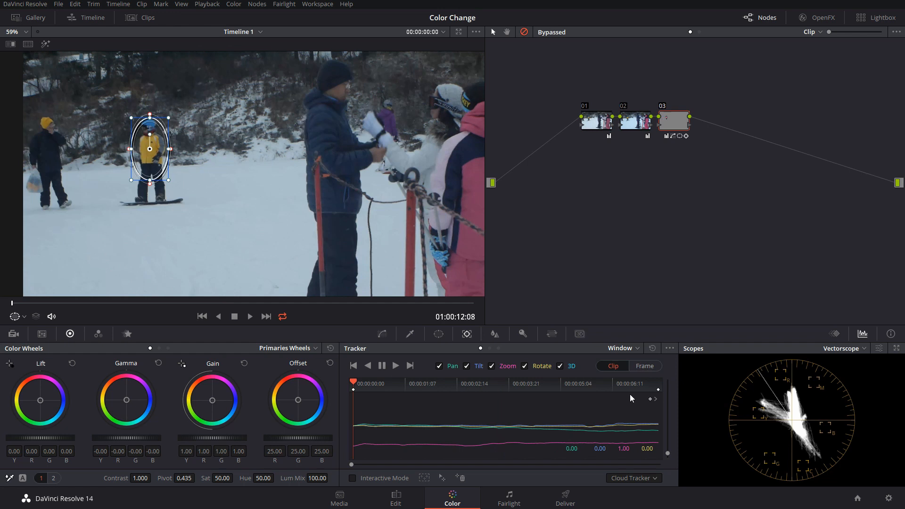
# Switch the tracker to Frame mode and re-enable the grade to check the window against the jacket
pyautogui.click(646, 366)
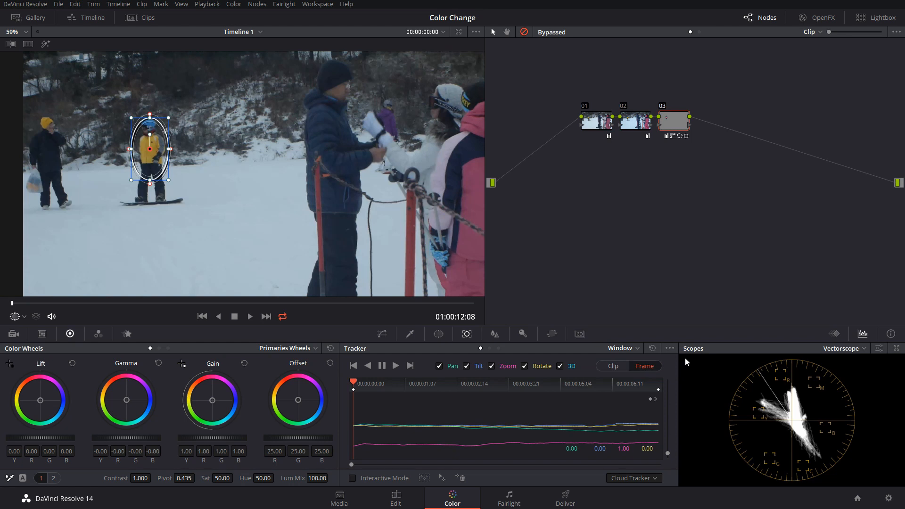
pyautogui.press('space')
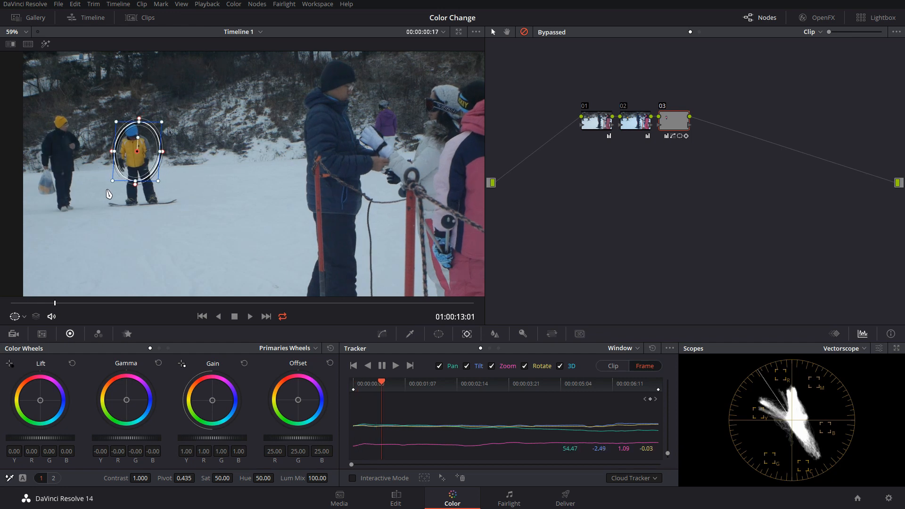
pyautogui.hotkey('shift', 'd')
pyautogui.scroll(5, 138, 230)
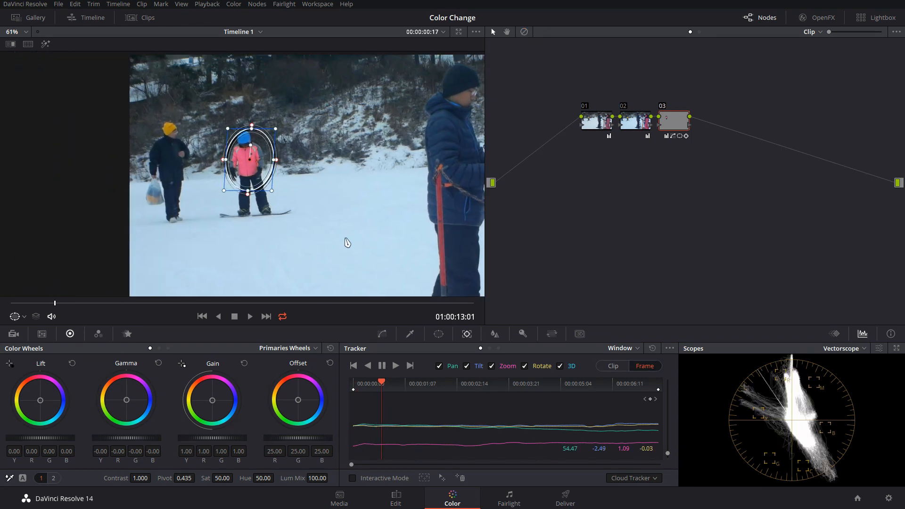
pyautogui.moveTo(391, 222); pyautogui.dragTo(375, 224)
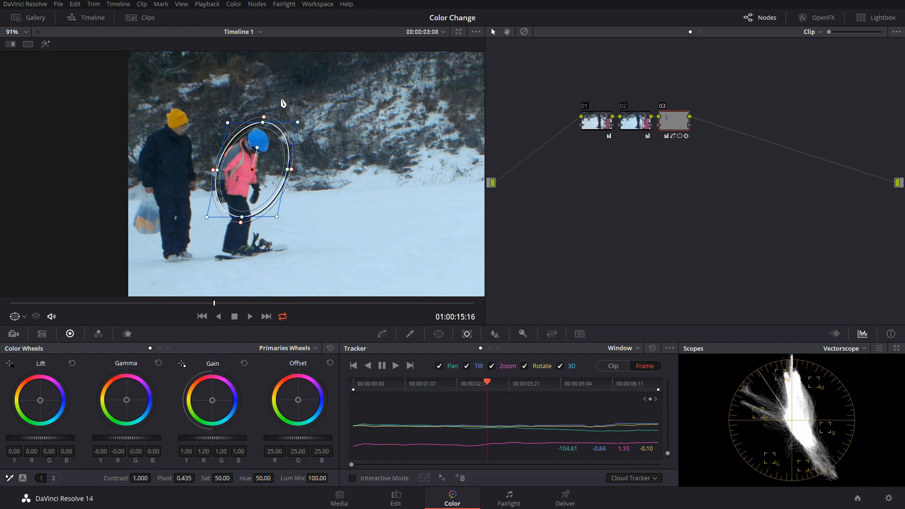
# Hide the viewer overlay to inspect the jacket's colour and restore the Power Window overlay
pyautogui.click(22, 316)
pyautogui.click(31, 332)
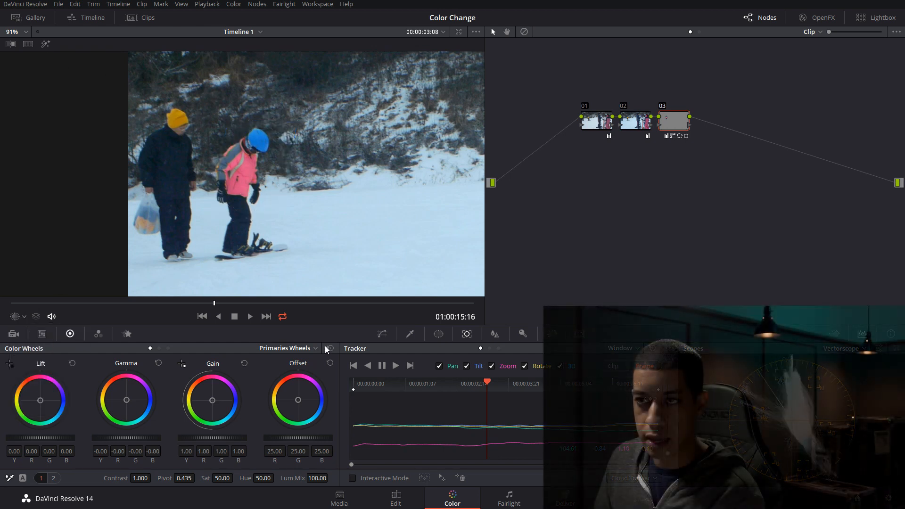
pyautogui.press('Left')
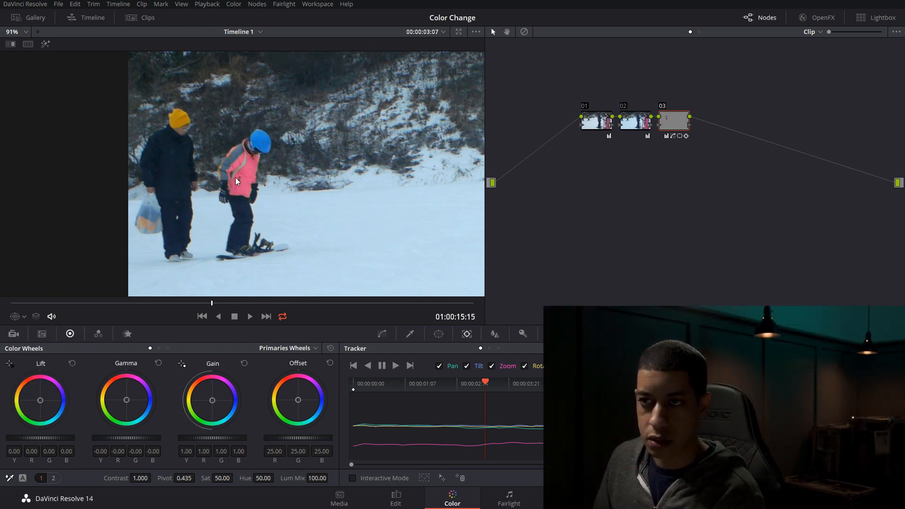
pyautogui.click(21, 316)
pyautogui.click(49, 335)
pyautogui.click(23, 317)
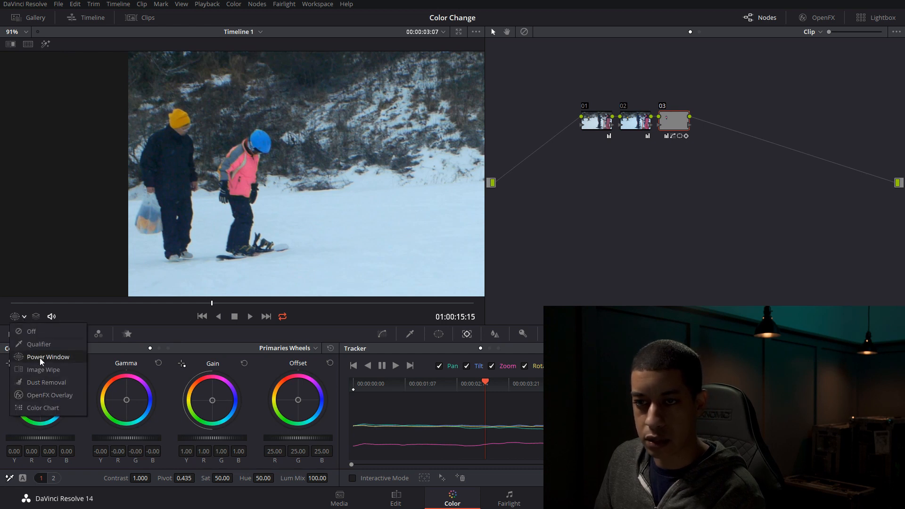
pyautogui.click(41, 356)
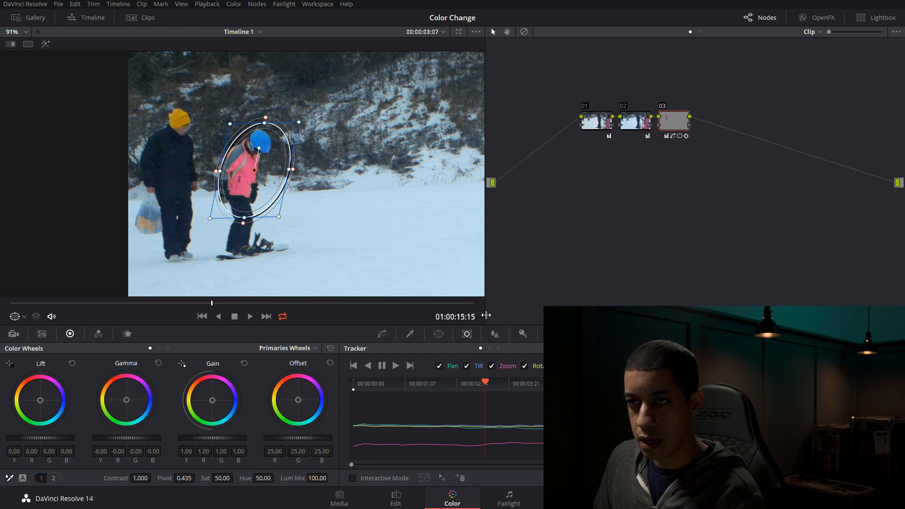
# Go back to 00:00:02:22 and nudge the window over the jacket to set a tracking keyframe
pyautogui.press('Left')
pyautogui.press('Left')
pyautogui.press('Left')
pyautogui.press('Left')
pyautogui.press('Left')
pyautogui.press('Left')
pyautogui.press('Left')
pyautogui.press('Left')
pyautogui.press('Left')
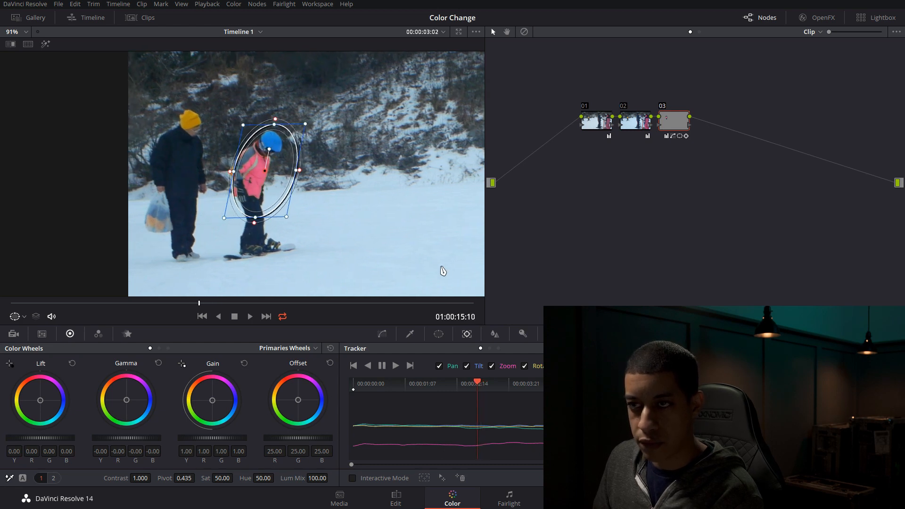
pyautogui.moveTo(266, 171); pyautogui.dragTo(267, 172)
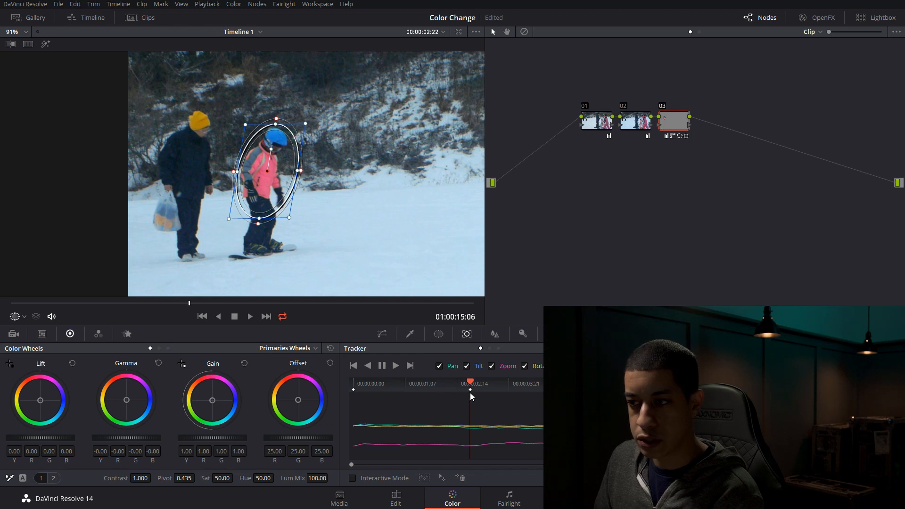
# Advance frame by frame to 00:00:04:01 and recentre the window on the jacket
pyautogui.press('Right')
pyautogui.press('Right')
pyautogui.press('Right')
pyautogui.press('Right')
pyautogui.press('Right')
pyautogui.press('Right')
pyautogui.press('Right')
pyautogui.press('Right')
pyautogui.press('Right')
pyautogui.press('Right')
pyautogui.press('Right')
pyautogui.press('Right')
pyautogui.press('Right')
pyautogui.press('Right')
pyautogui.press('Right')
pyautogui.press('Right')
pyautogui.press('Right')
pyautogui.press('Right')
pyautogui.press('Right')
pyautogui.press('Right')
pyautogui.press('Right')
pyautogui.press('Right')
pyautogui.press('Right')
pyautogui.press('Right')
pyautogui.press('Right')
pyautogui.press('Right')
pyautogui.press('Right')
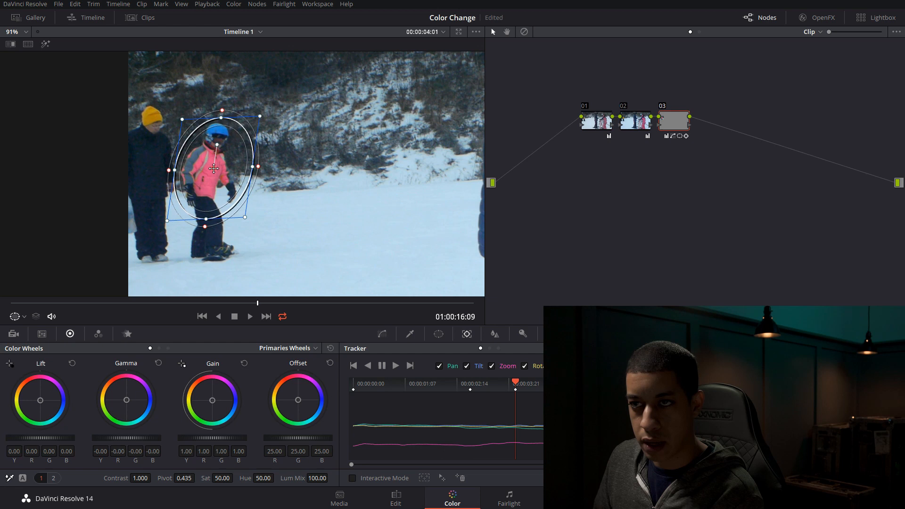
# Check the following frames for drift and realign the window with the jacket at 00:00:04:14
pyautogui.press('Right')
pyautogui.press('Right')
pyautogui.press('Right')
pyautogui.press('Right')
pyautogui.press('Right')
pyautogui.press('Right')
pyautogui.press('Right')
pyautogui.press('Right')
pyautogui.press('Right')
pyautogui.press('Right')
pyautogui.press('Right')
pyautogui.press('Right')
pyautogui.press('Right')
pyautogui.press('Right')
pyautogui.press('Right')
pyautogui.press('Right')
pyautogui.press('Right')
pyautogui.press('Right')
pyautogui.press('Right')
pyautogui.press('Right')
pyautogui.press('Right')
pyautogui.press('Right')
pyautogui.press('Right')
pyautogui.press('Right')
pyautogui.press('Right')
pyautogui.press('Left')
pyautogui.press('Left')
pyautogui.press('Left')
pyautogui.press('Left')
pyautogui.press('Left')
pyautogui.press('Left')
pyautogui.press('Left')
pyautogui.press('Left')
pyautogui.press('Left')
pyautogui.press('Left')
pyautogui.press('Left')
pyautogui.press('Left')
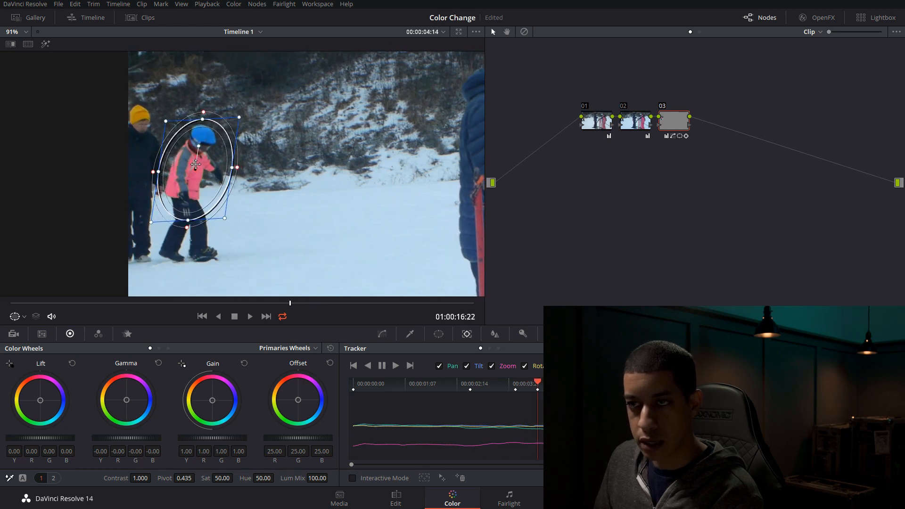
# Move the window down over the bending snowboarder three frames on and check it up to 00:00:04:21
pyautogui.press('Right')
pyautogui.press('Right')
pyautogui.press('Right')
pyautogui.moveTo(193, 167); pyautogui.dragTo(179, 182)
pyautogui.press('Right')
pyautogui.press('Right')
pyautogui.press('Right')
pyautogui.press('Right')
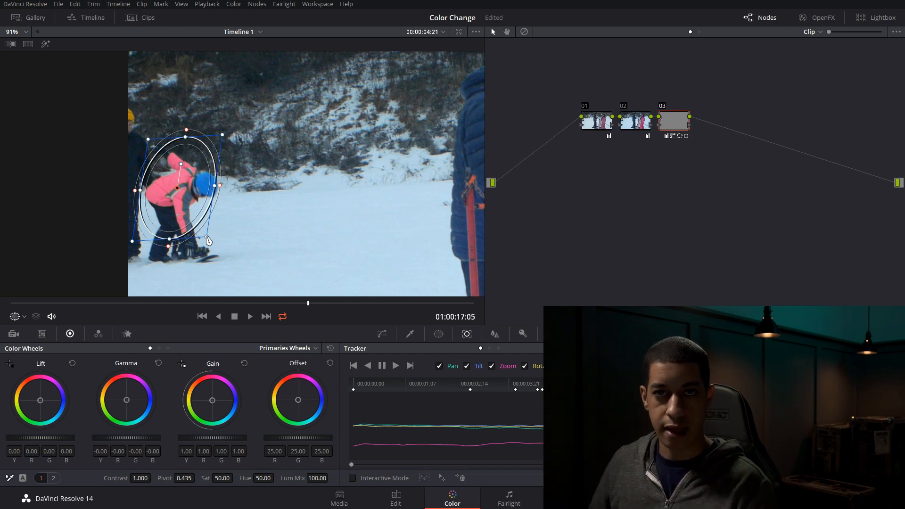
# From 00:00:05:00, move the window lower over the jacket and stretch its lower corner to cover the bent-over snowboarder
pyautogui.press('Right')
pyautogui.press('Right')
pyautogui.press('Right')
pyautogui.press('Right')
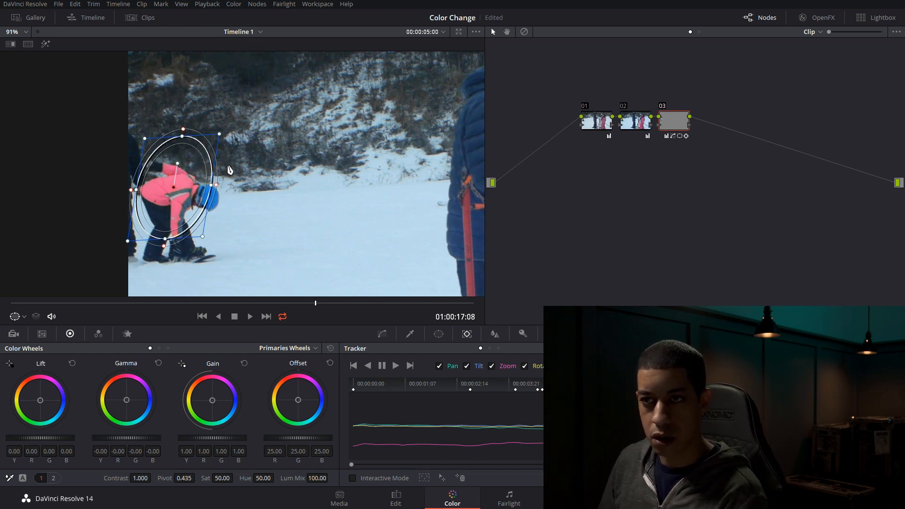
pyautogui.moveTo(201, 236); pyautogui.dragTo(204, 240)
pyautogui.moveTo(172, 187); pyautogui.dragTo(170, 197)
pyautogui.moveTo(201, 250); pyautogui.dragTo(206, 248)
pyautogui.press('Right')
# Play on toward the clip's end and reshape and reposition the window over the jacket at 00:00:07:09
pyautogui.press('space')
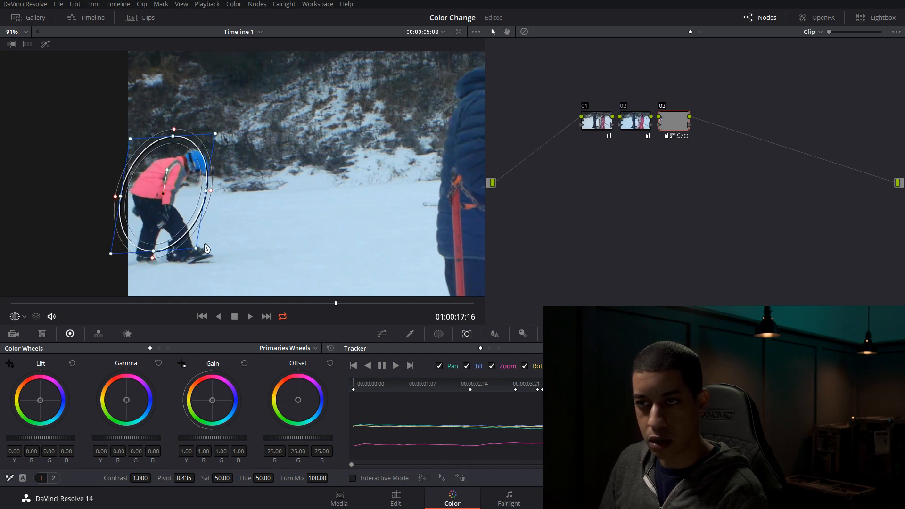
pyautogui.moveTo(223, 233); pyautogui.dragTo(226, 238)
pyautogui.moveTo(177, 158); pyautogui.dragTo(187, 175)
pyautogui.press('Right')
pyautogui.press('Right')
pyautogui.press('Right')
pyautogui.press('Right')
pyautogui.press('Right')
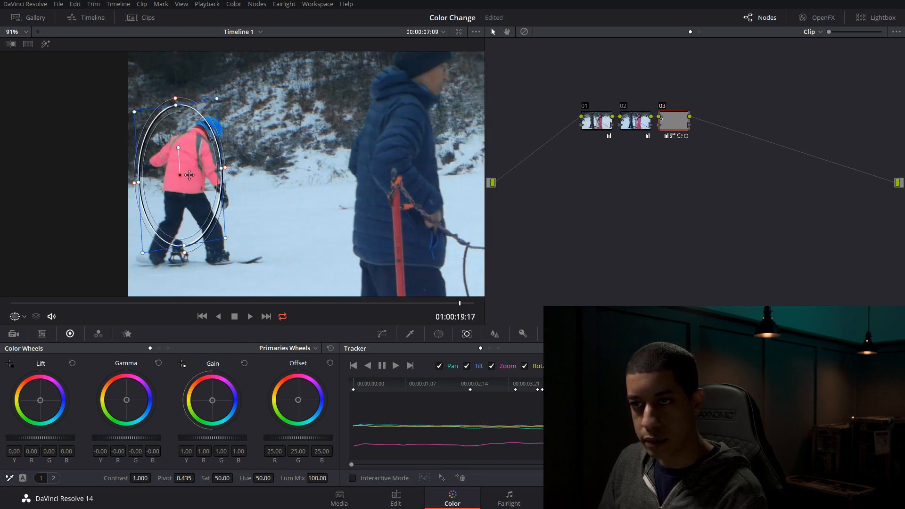
# Widen the window around the snowboarder at 00:00:07:09 and check its fit frame by frame up to 00:00:07:14
pyautogui.moveTo(198, 177); pyautogui.dragTo(197, 177)
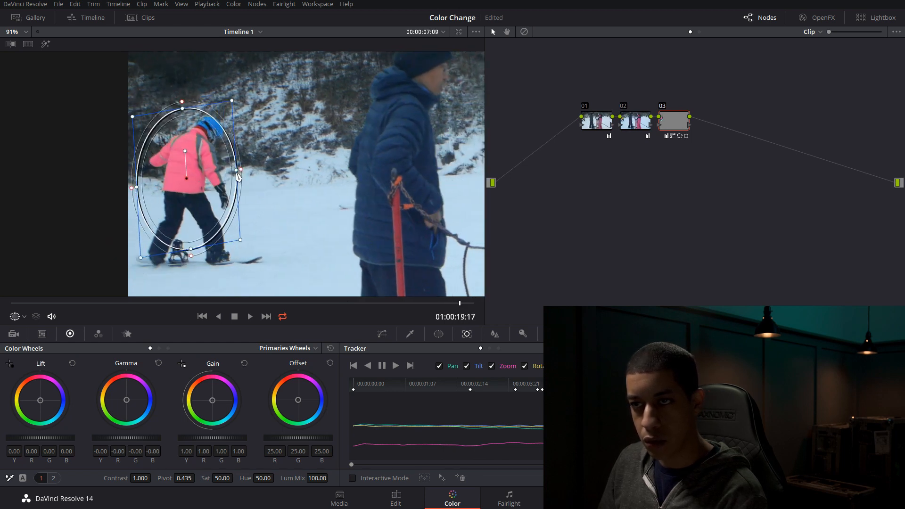
pyautogui.press('Right')
pyautogui.press('Right')
pyautogui.press('Right')
pyautogui.press('Right')
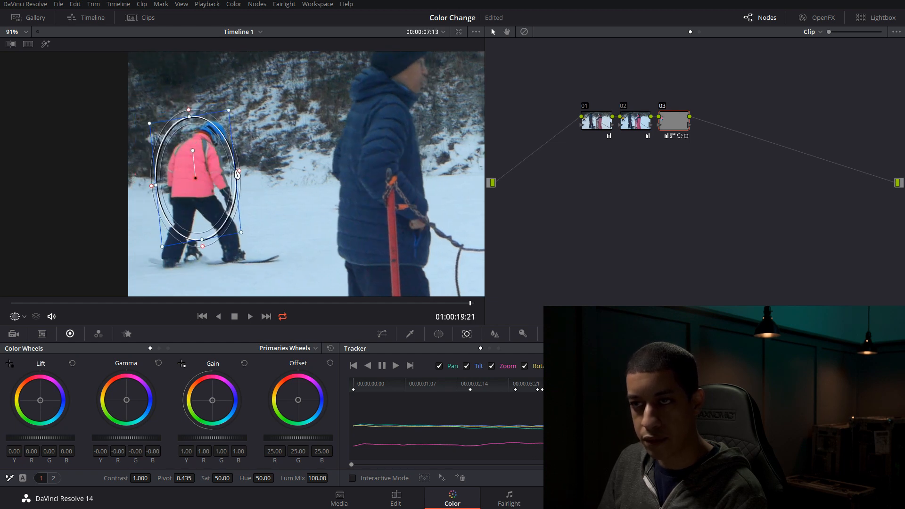
pyautogui.press('Right')
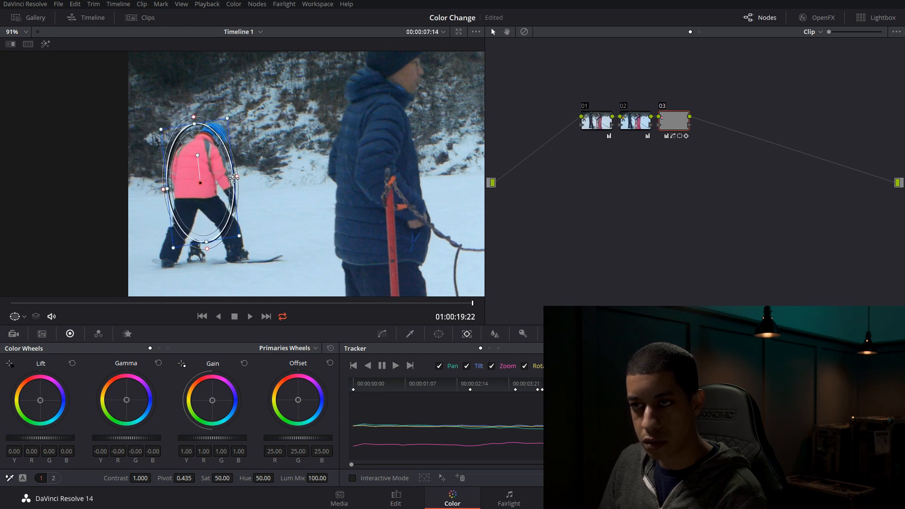
# At 00:00:05:12, lower the middle point between red and yellow on node 03's current hue curve and bring up the preceding hue curve
pyautogui.moveTo(658, 382); pyautogui.dragTo(322, 382)
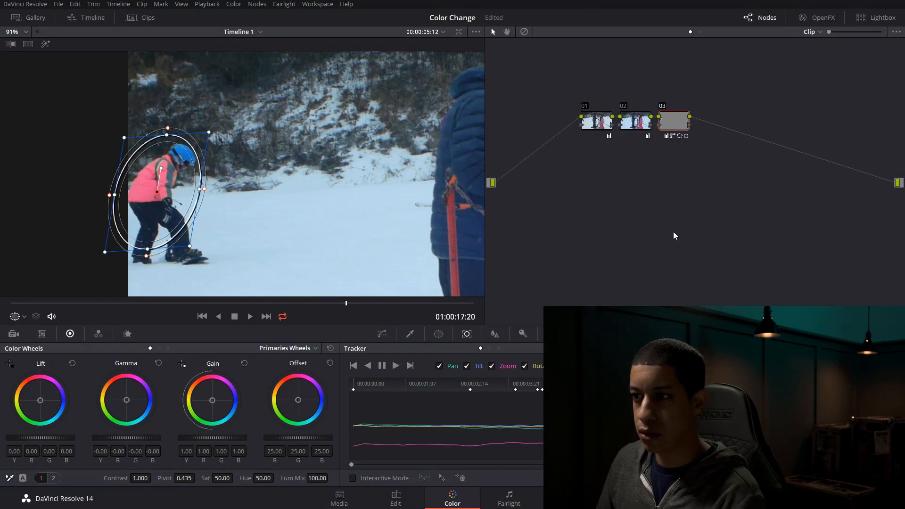
pyautogui.click(383, 333)
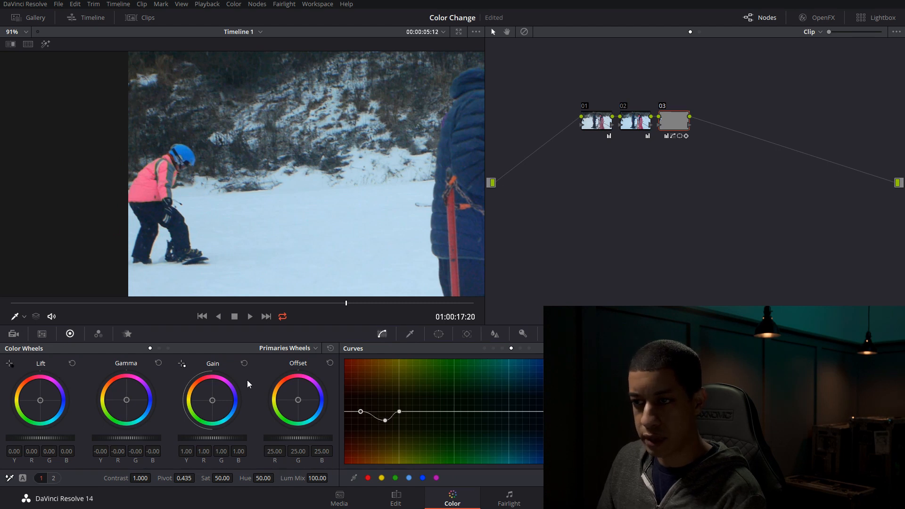
pyautogui.moveTo(385, 424); pyautogui.dragTo(384, 427)
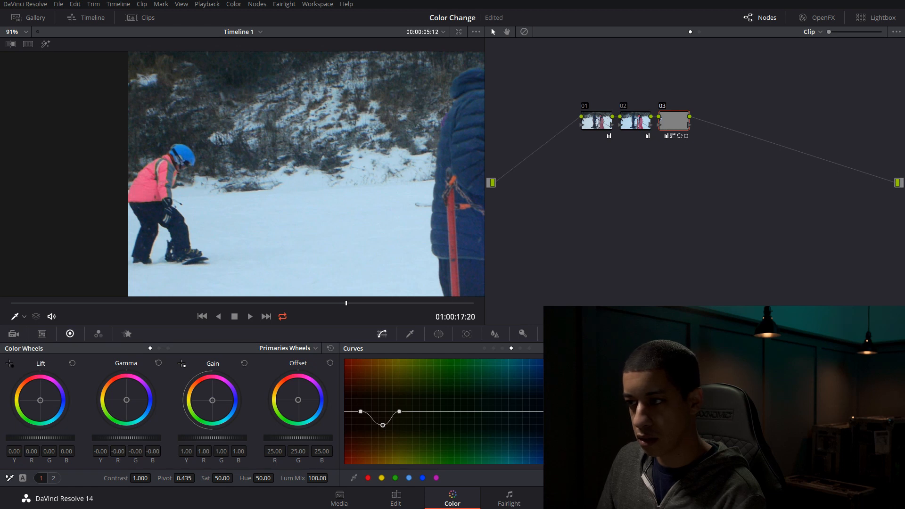
pyautogui.click(501, 348)
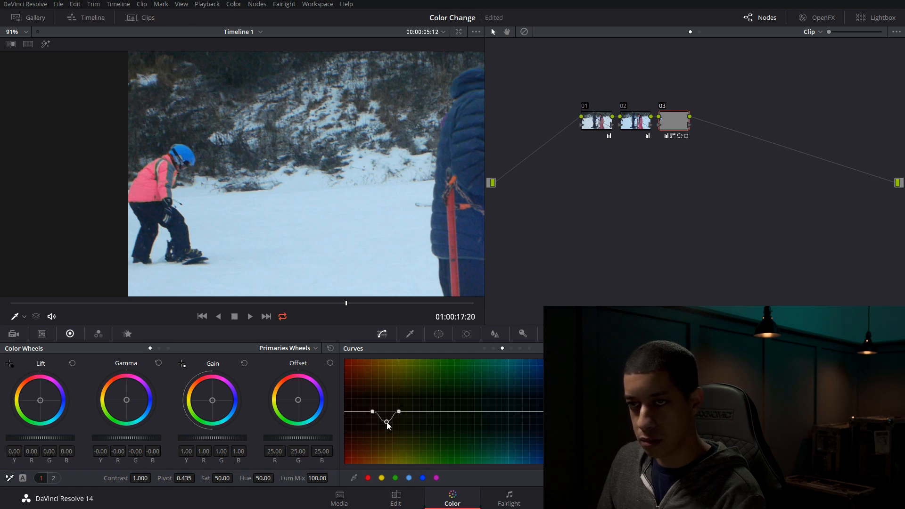